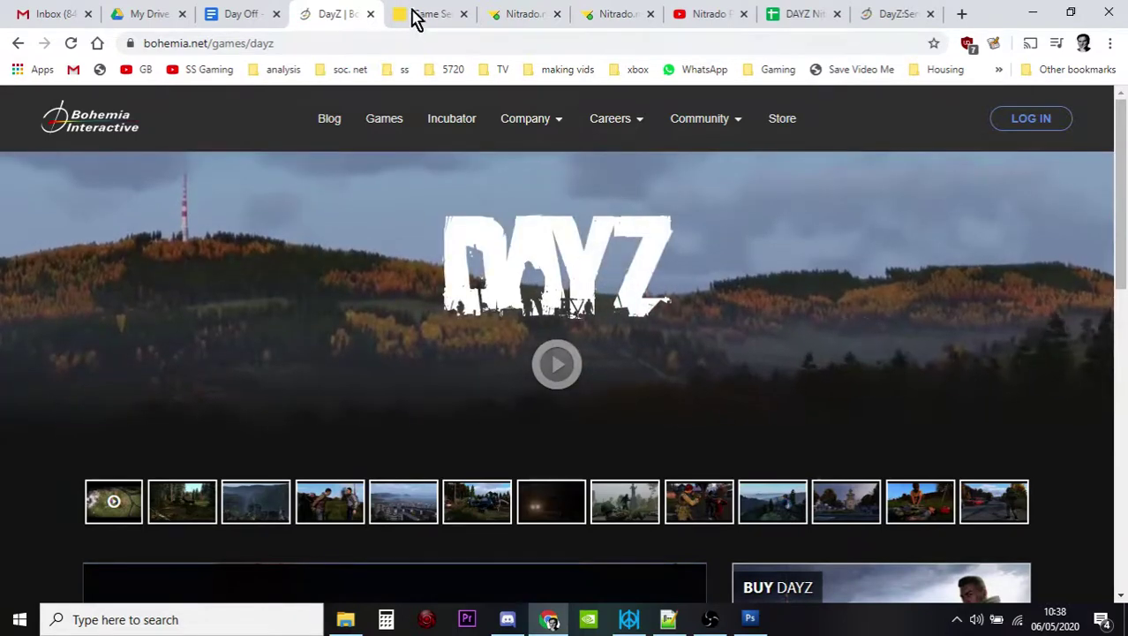
- Open the chernarusplus server's web interface and go to its File Browser
{"action": "left_click", "coordinate": [416, 16]}
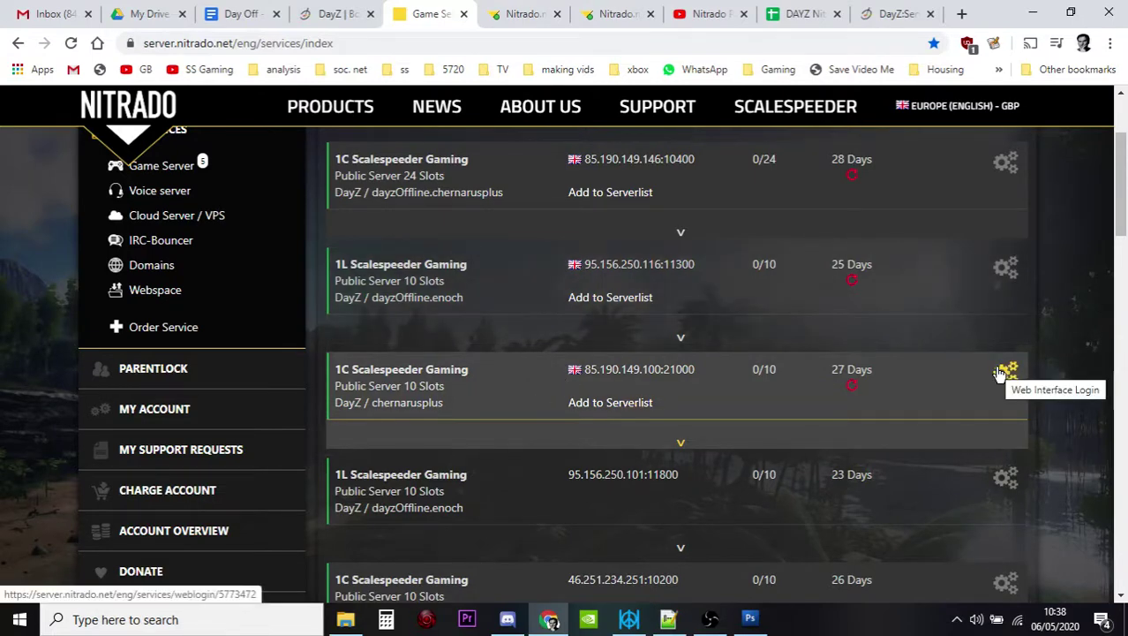
{"action": "left_click", "coordinate": [519, 17]}
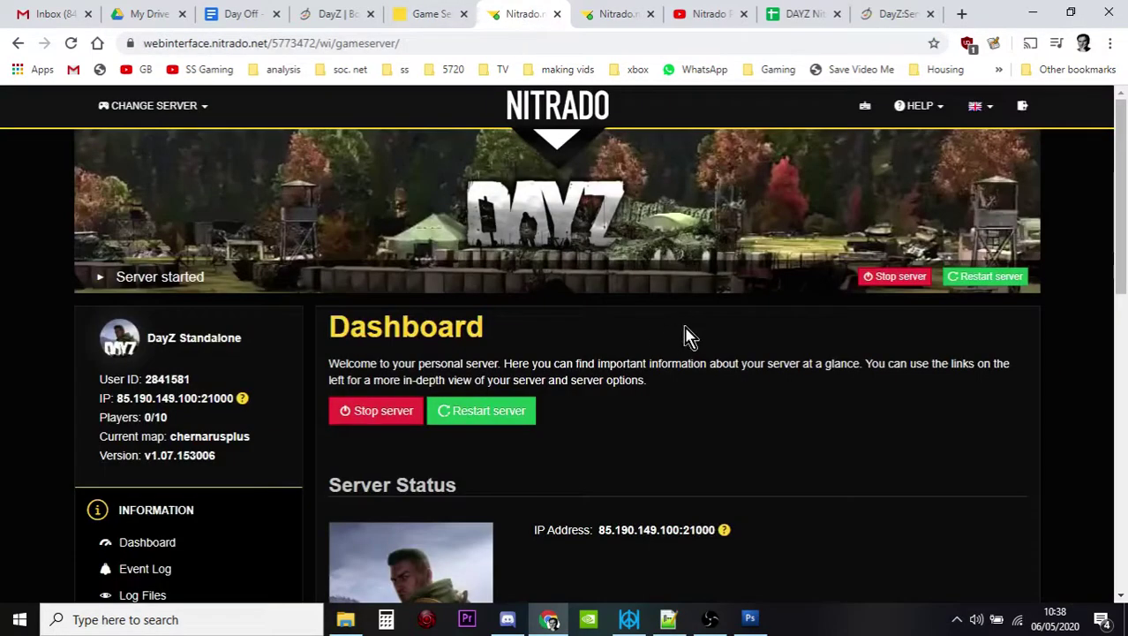
{"action": "scroll", "coordinate": [689, 337], "scroll_direction": "down", "scroll_amount": 1}
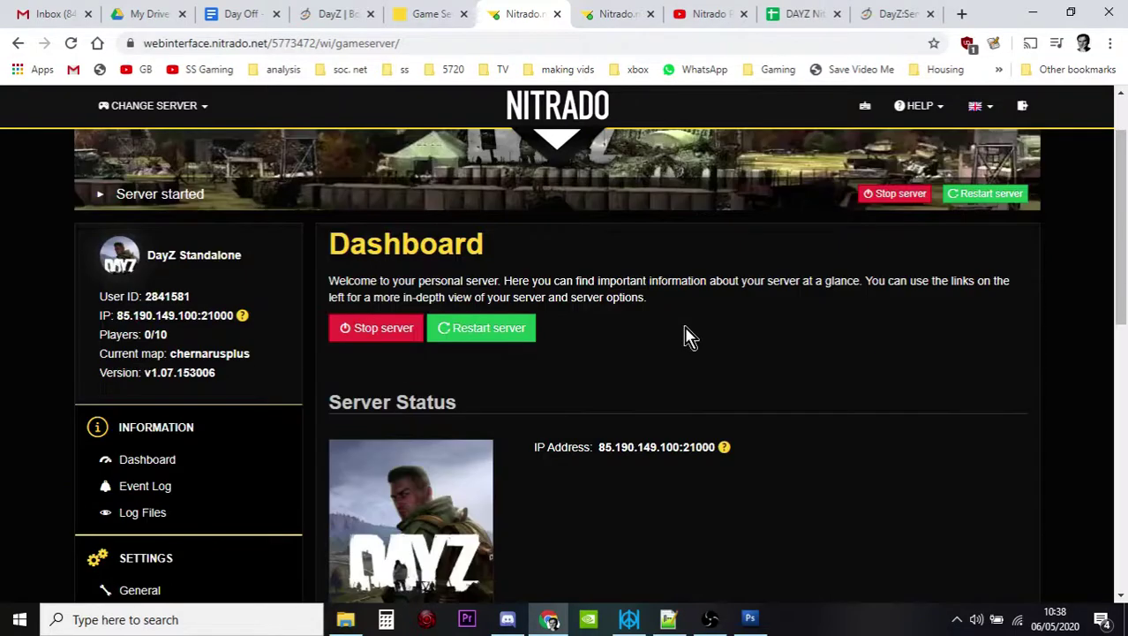
{"action": "scroll", "coordinate": [689, 337], "scroll_direction": "down", "scroll_amount": 2}
{"action": "scroll", "coordinate": [690, 336], "scroll_direction": "down", "scroll_amount": 1}
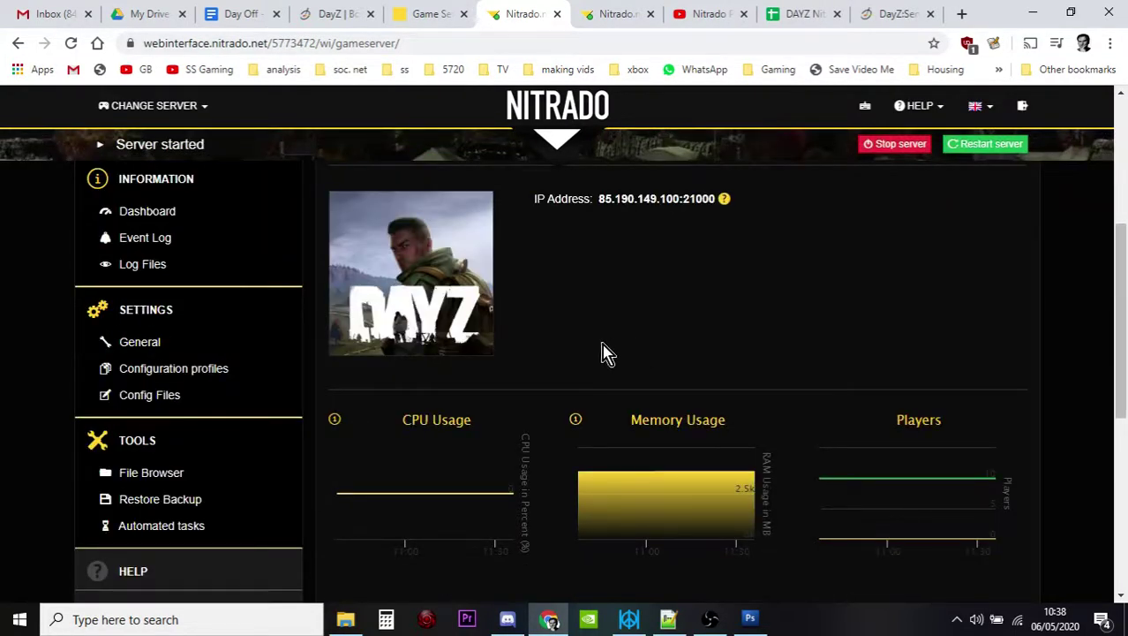
{"action": "left_click", "coordinate": [162, 475]}
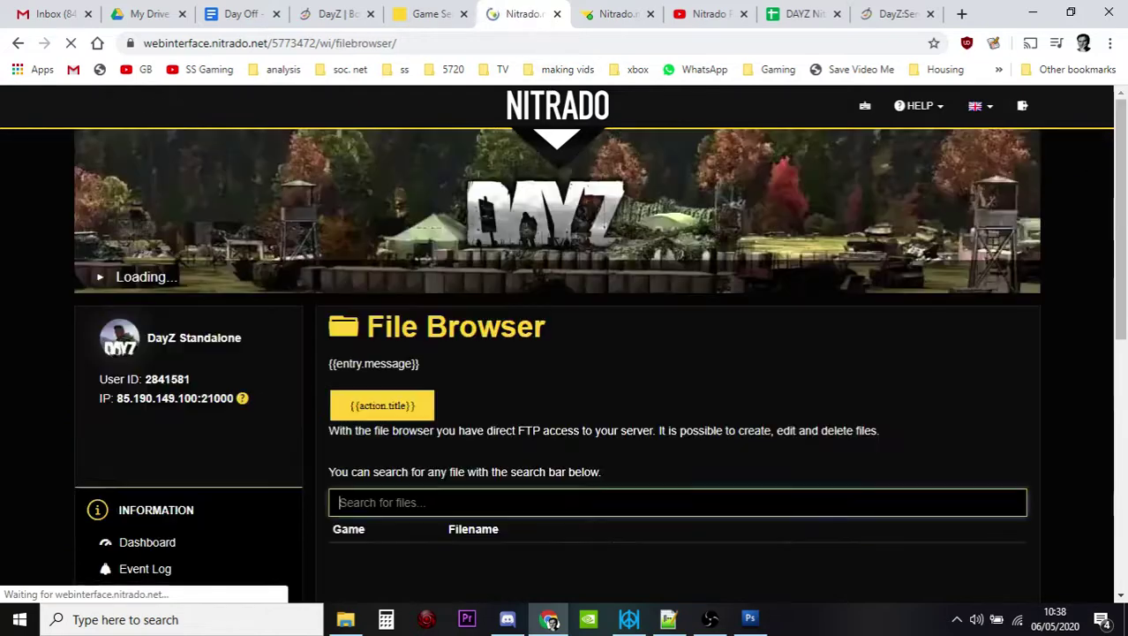
- Search the file browser for 'server' and bring up serverDZ.cfg in the editor
{"action": "left_click", "coordinate": [596, 18]}
{"action": "left_click", "coordinate": [522, 15]}
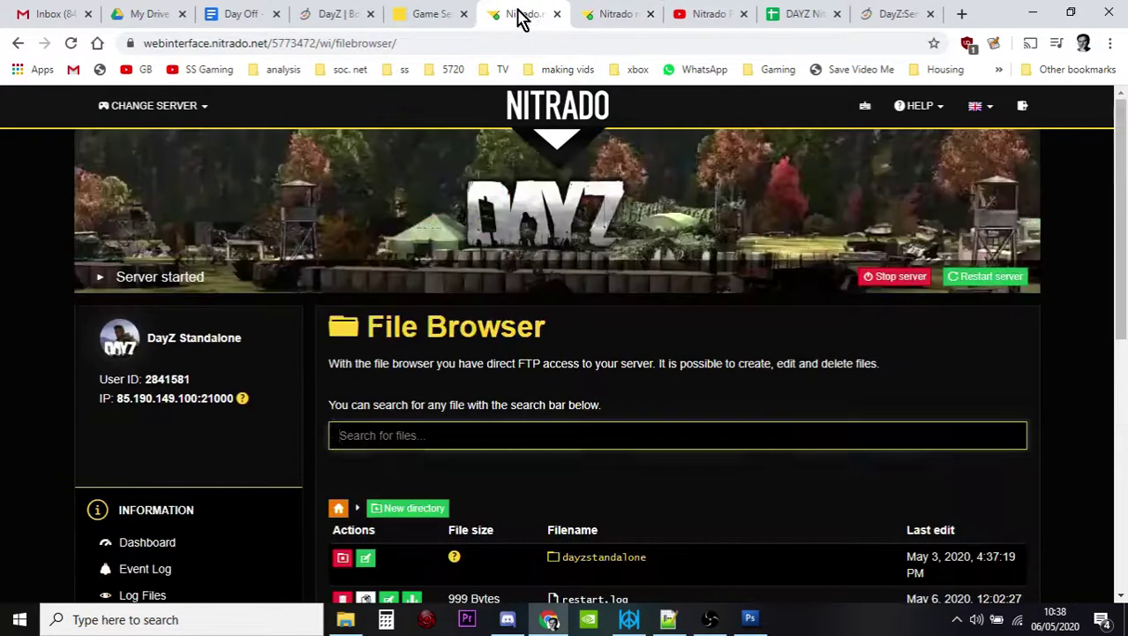
{"action": "type", "text": "se"}
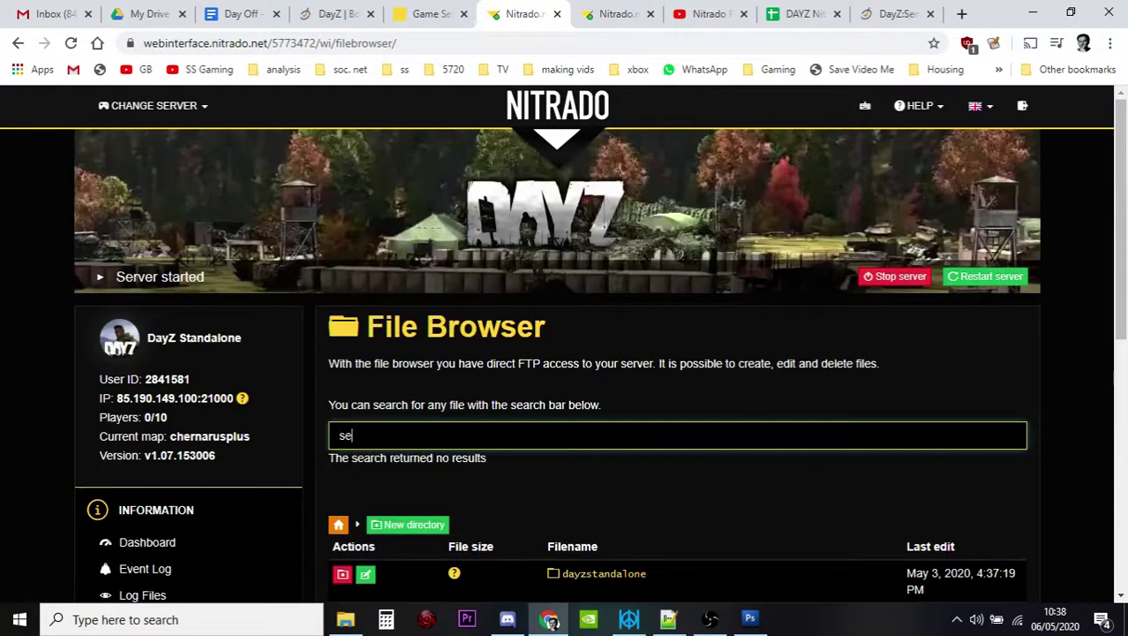
{"action": "type", "text": "rver"}
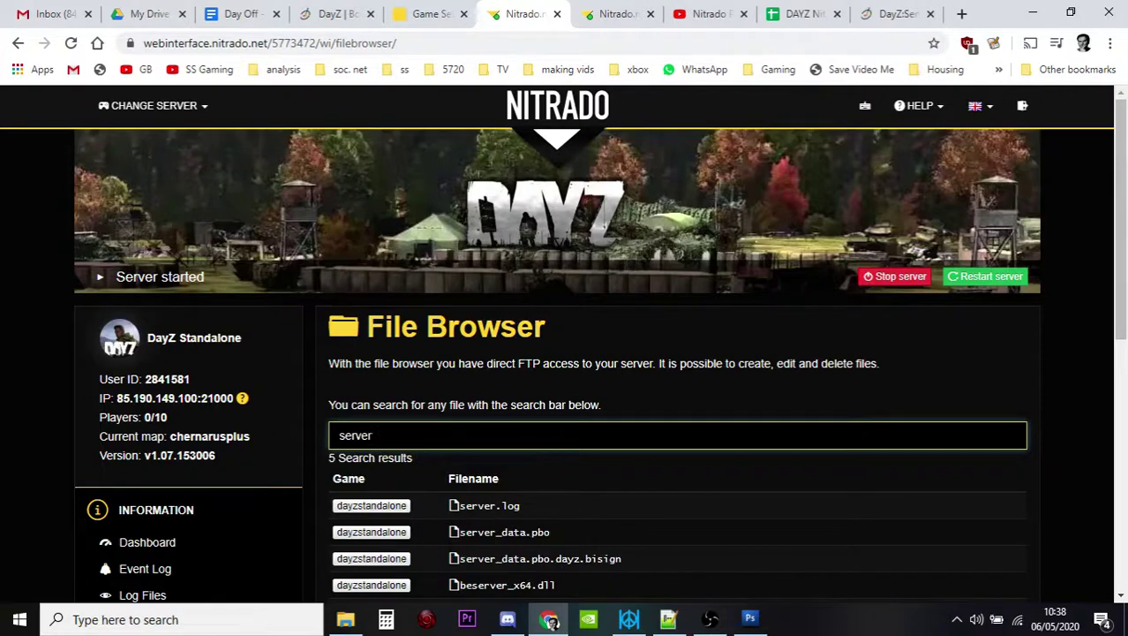
{"action": "scroll", "coordinate": [556, 463], "scroll_direction": "down", "scroll_amount": 1}
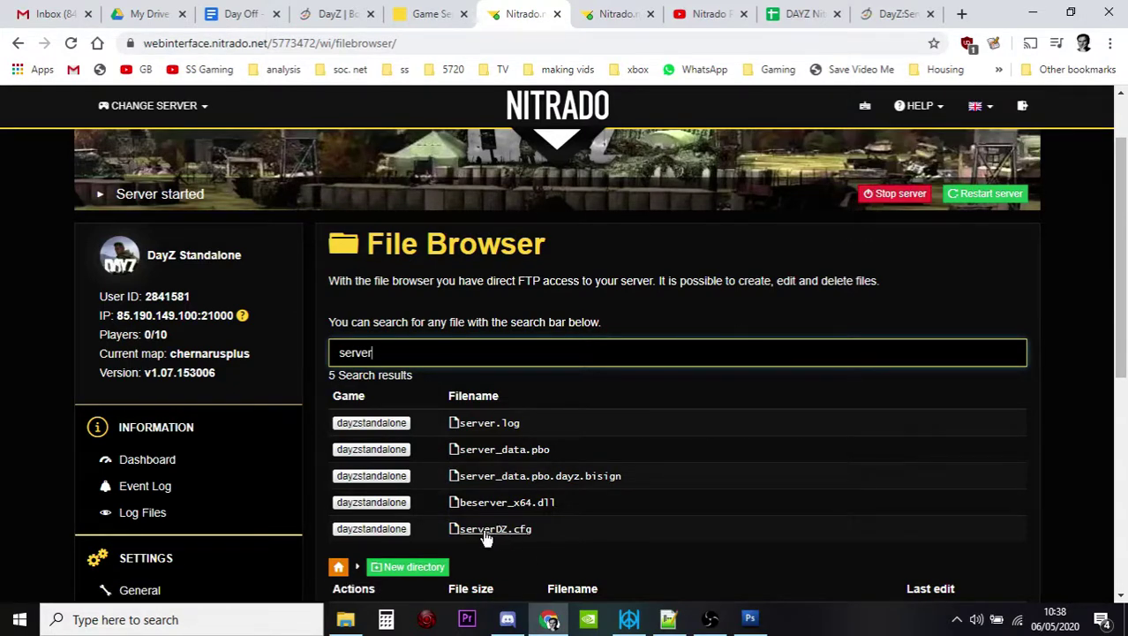
{"action": "left_click", "coordinate": [597, 18]}
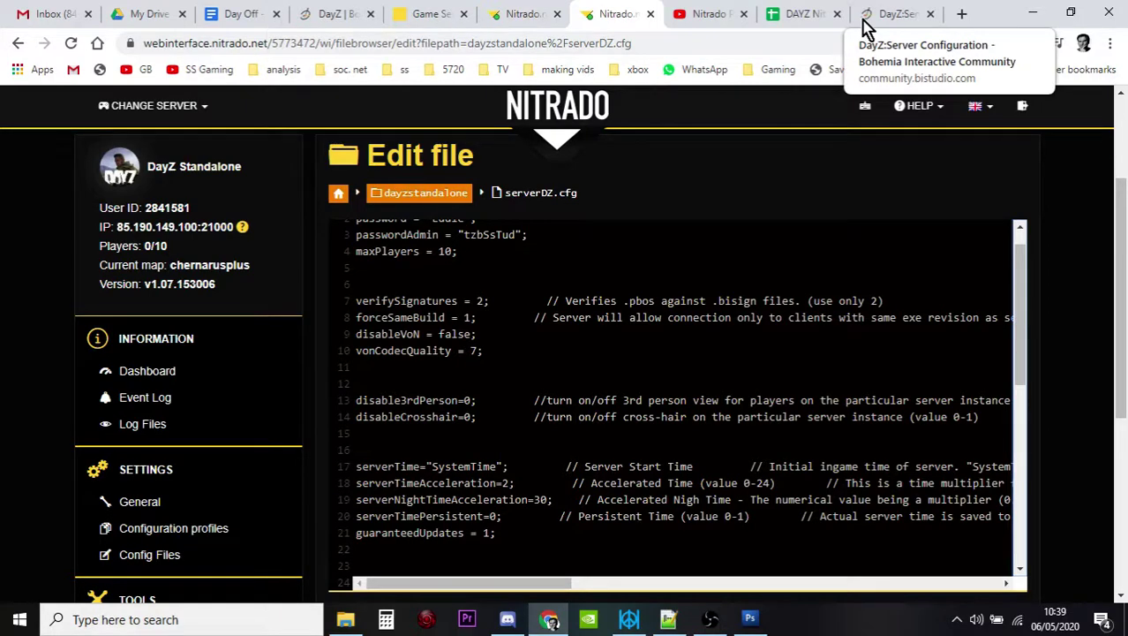
- Find the time acceleration section on the DayZ:Server Configuration wiki page
{"action": "left_click", "coordinate": [867, 17]}
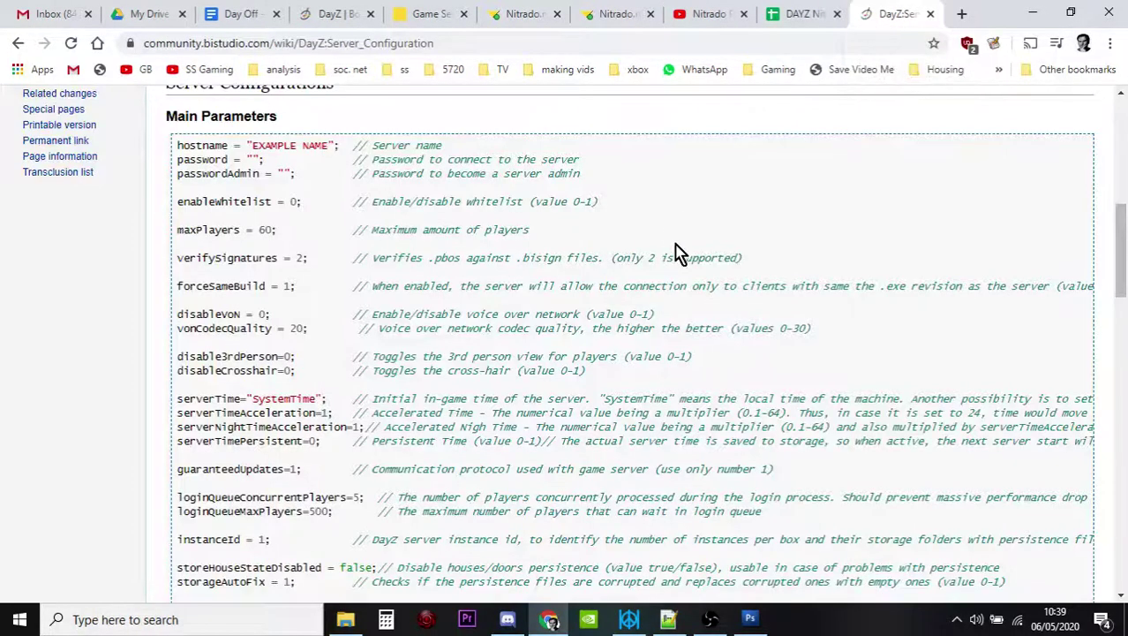
{"action": "scroll", "coordinate": [669, 291], "scroll_direction": "up", "scroll_amount": 2}
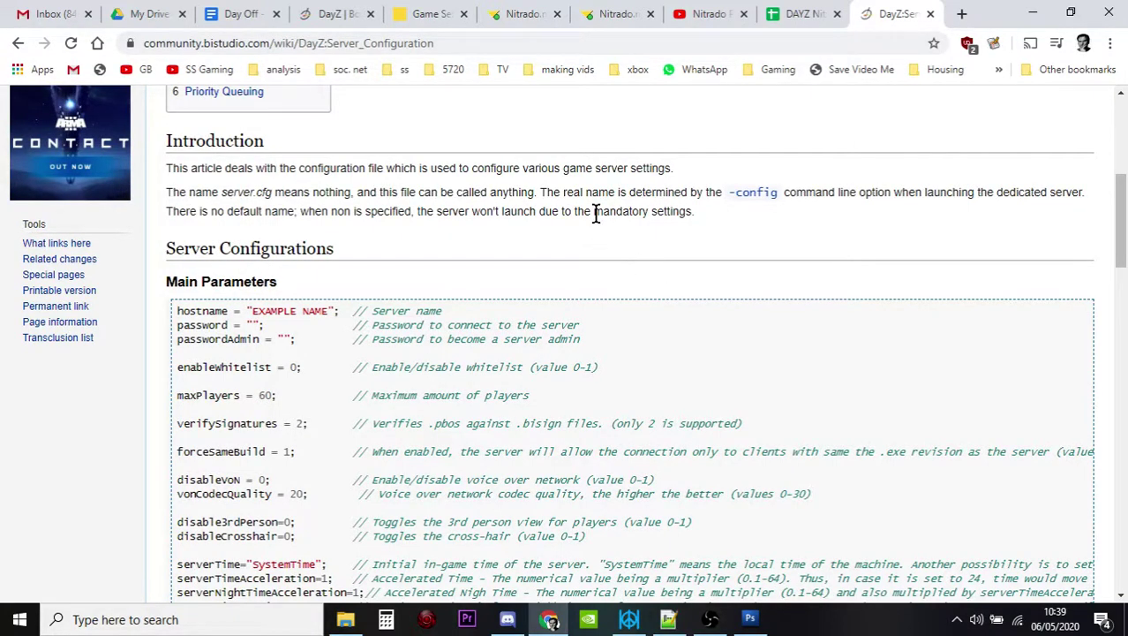
{"action": "scroll", "coordinate": [550, 386], "scroll_direction": "up", "scroll_amount": 2}
{"action": "scroll", "coordinate": [658, 365], "scroll_direction": "up", "scroll_amount": 3}
{"action": "scroll", "coordinate": [644, 367], "scroll_direction": "down", "scroll_amount": 4}
{"action": "scroll", "coordinate": [625, 375], "scroll_direction": "down", "scroll_amount": 6}
{"action": "scroll", "coordinate": [623, 375], "scroll_direction": "up", "scroll_amount": 1}
{"action": "scroll", "coordinate": [625, 375], "scroll_direction": "up", "scroll_amount": 1}
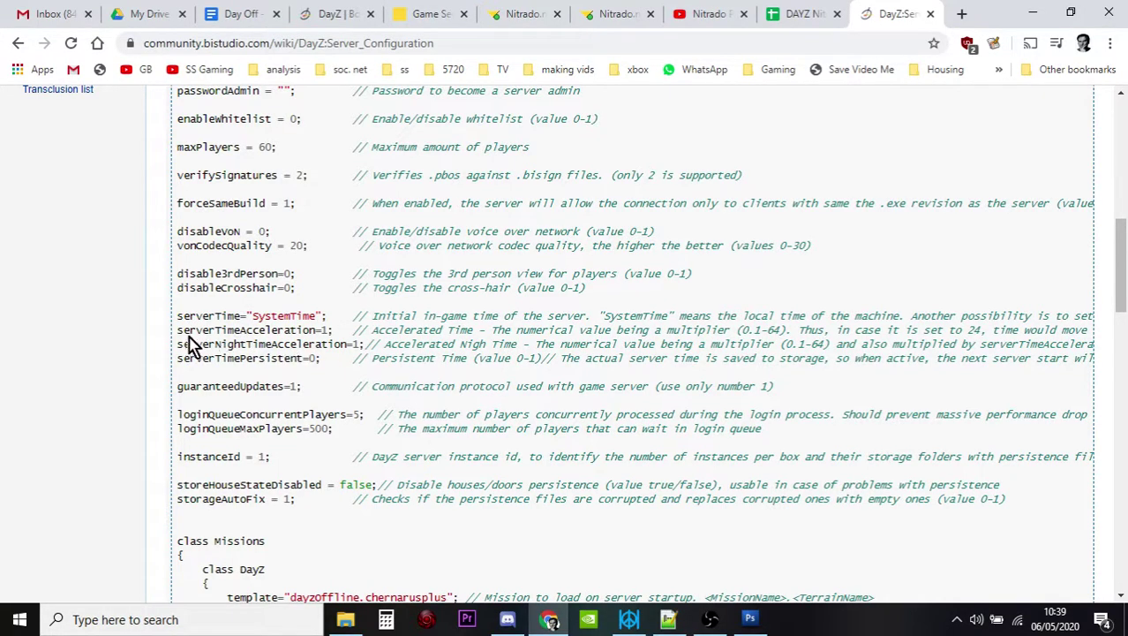
- Copy the serverTimeAcceleration explanation and return to the serverDZ.cfg editor
{"action": "mouse_move", "coordinate": [176, 329]}
{"action": "left_mouse_down"}
{"action": "mouse_move", "coordinate": [986, 321]}
{"action": "mouse_move", "coordinate": [1018, 344]}
{"action": "left_mouse_up"}
{"action": "right_click", "coordinate": [1018, 344]}
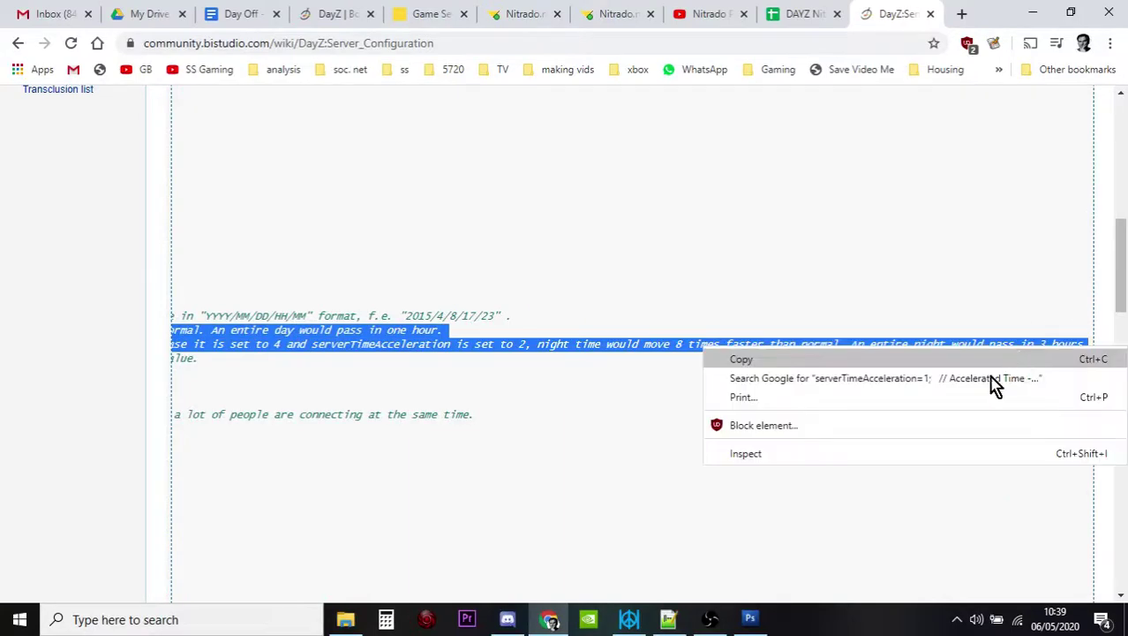
{"action": "left_click", "coordinate": [924, 359]}
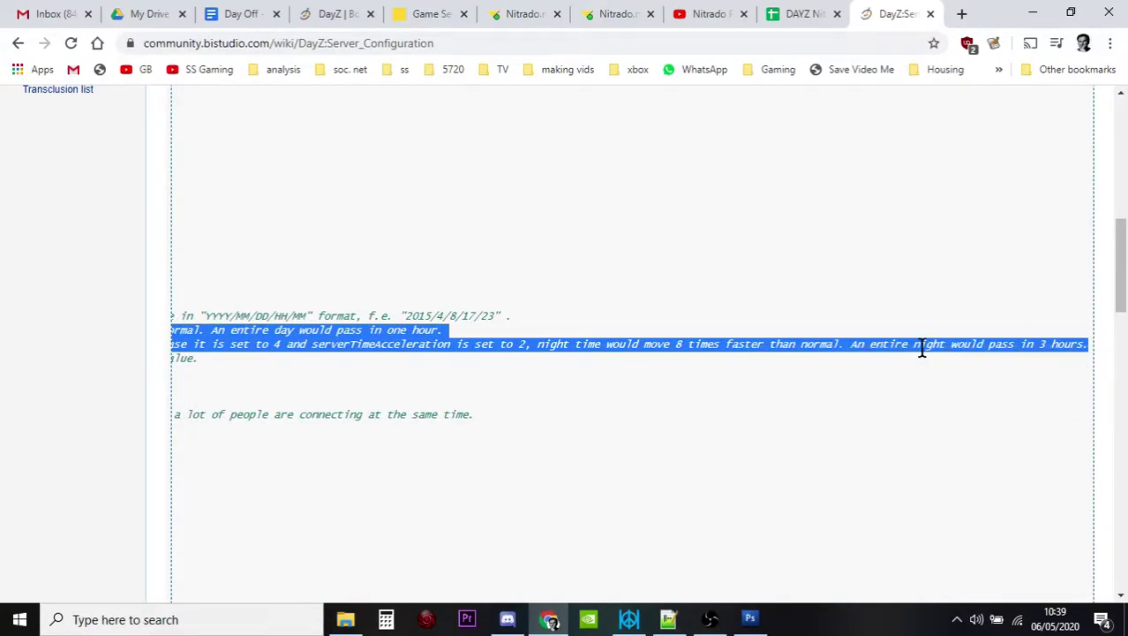
{"action": "left_click", "coordinate": [626, 18]}
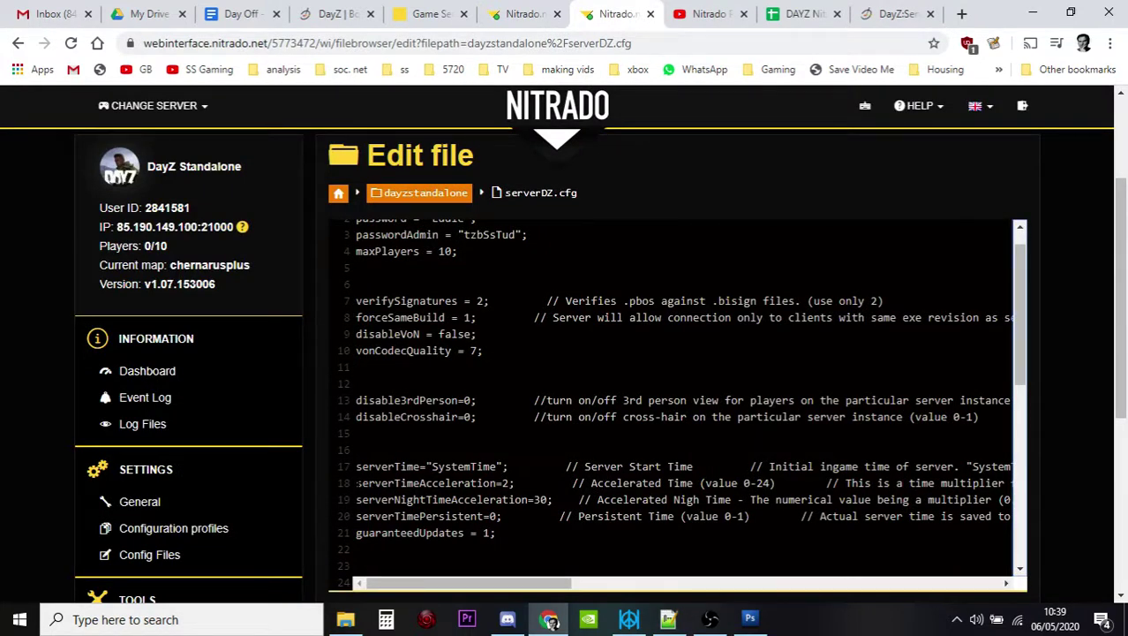
{"action": "left_click_drag", "start_coordinate": [358, 483], "coordinate": [471, 483]}
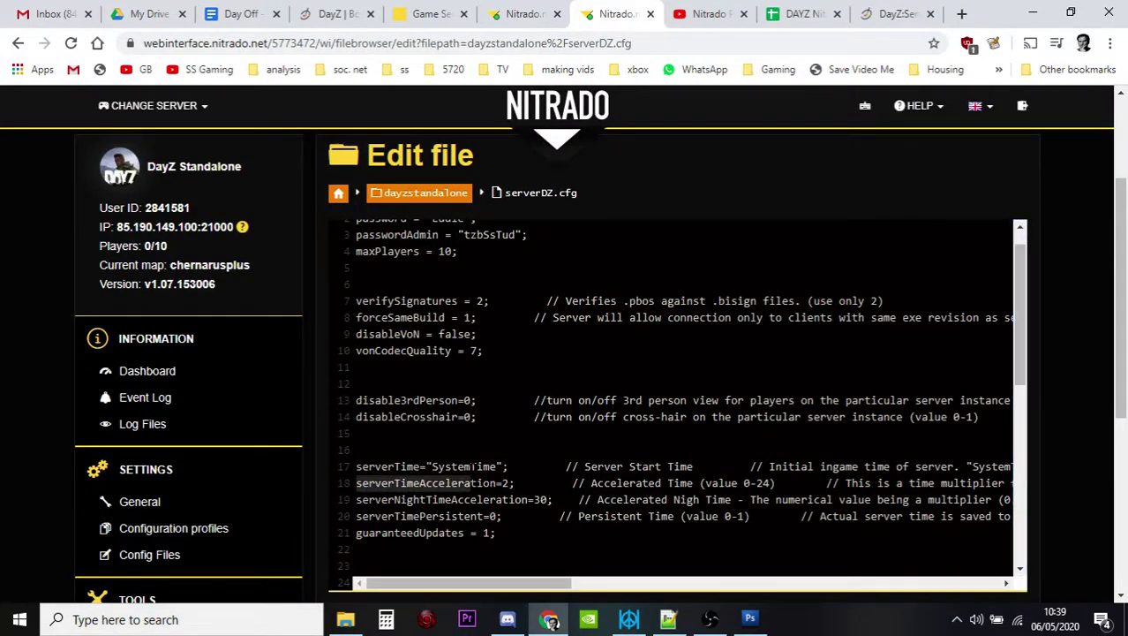
{"action": "left_click", "coordinate": [521, 483]}
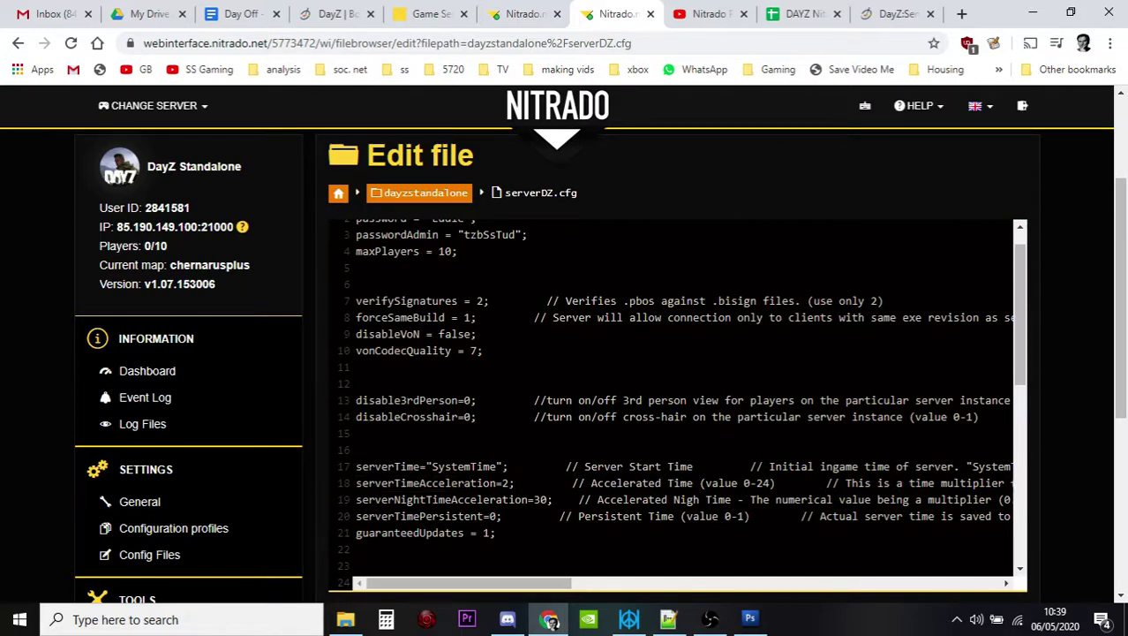
{"action": "mouse_move", "coordinate": [356, 483]}
{"action": "left_mouse_down"}
{"action": "mouse_move", "coordinate": [1084, 486]}
{"action": "mouse_move", "coordinate": [818, 486]}
{"action": "left_mouse_up"}
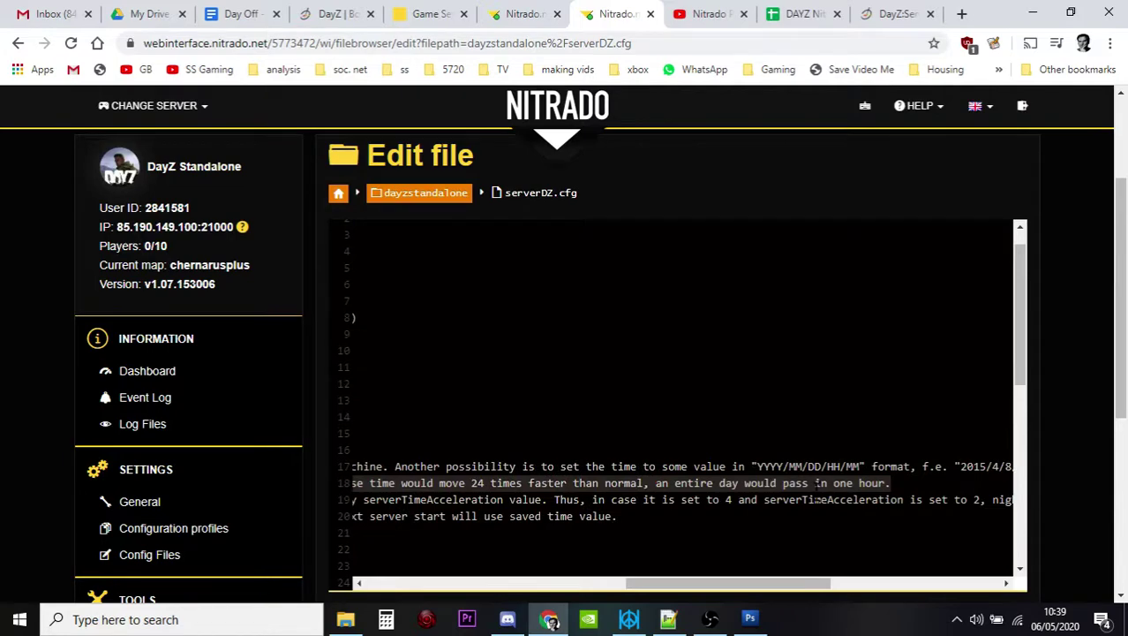
{"action": "left_click", "coordinate": [455, 584]}
{"action": "left_click", "coordinate": [415, 450]}
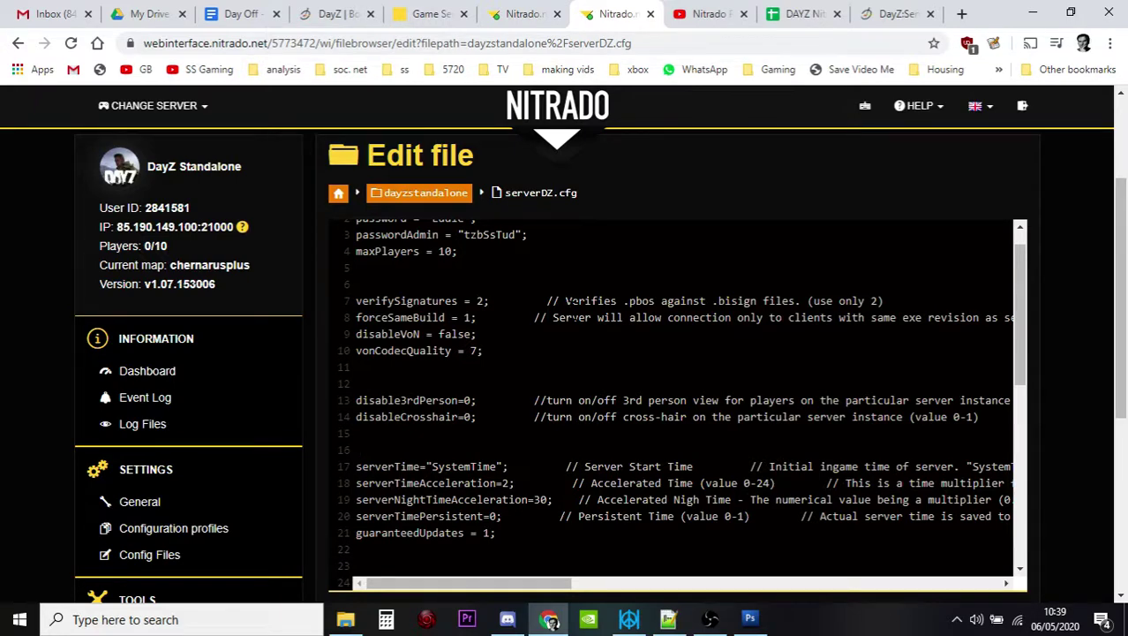
- Scroll the serverDZ.cfg editor, then switch to the DAYZ Nitrado Time Multiplier Calculator spreadsheet
{"action": "scroll", "coordinate": [573, 309], "scroll_direction": "down", "scroll_amount": 1}
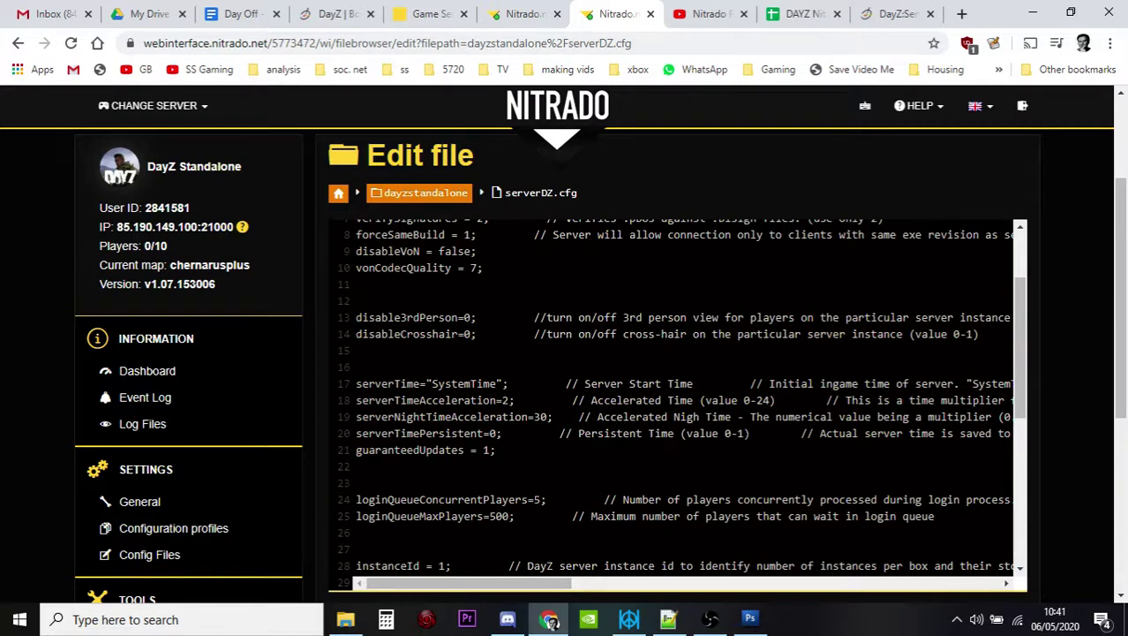
{"action": "left_click", "coordinate": [797, 15]}
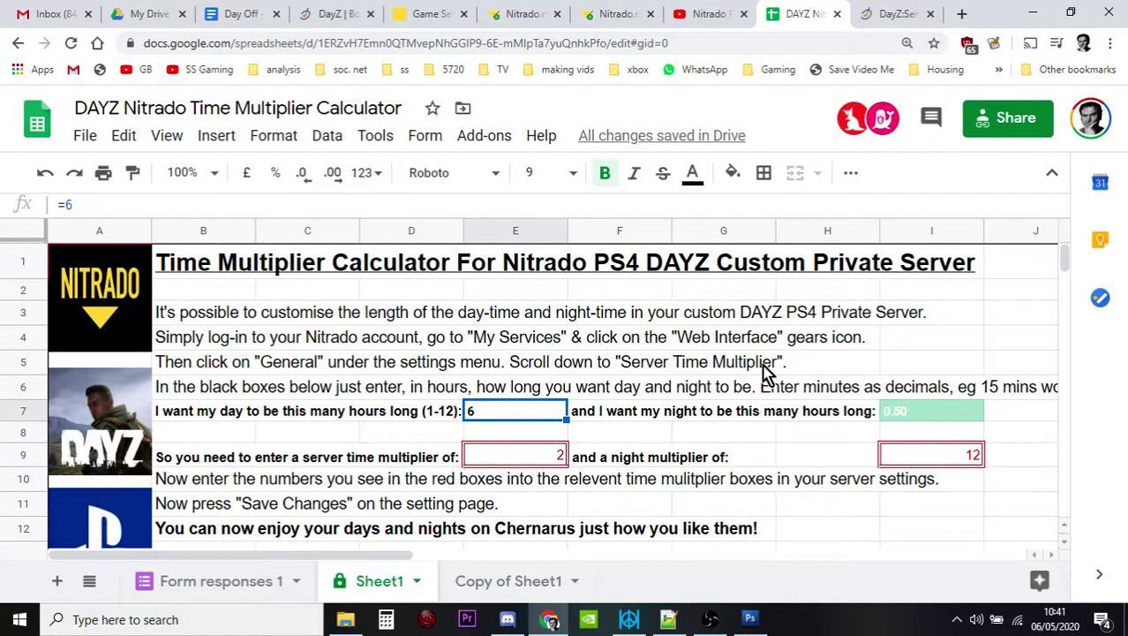
- Review the calculator's 6-hour day and 0.50-hour night inputs giving multipliers 2 and 12
{"action": "scroll", "coordinate": [773, 380], "scroll_direction": "down", "scroll_amount": 1}
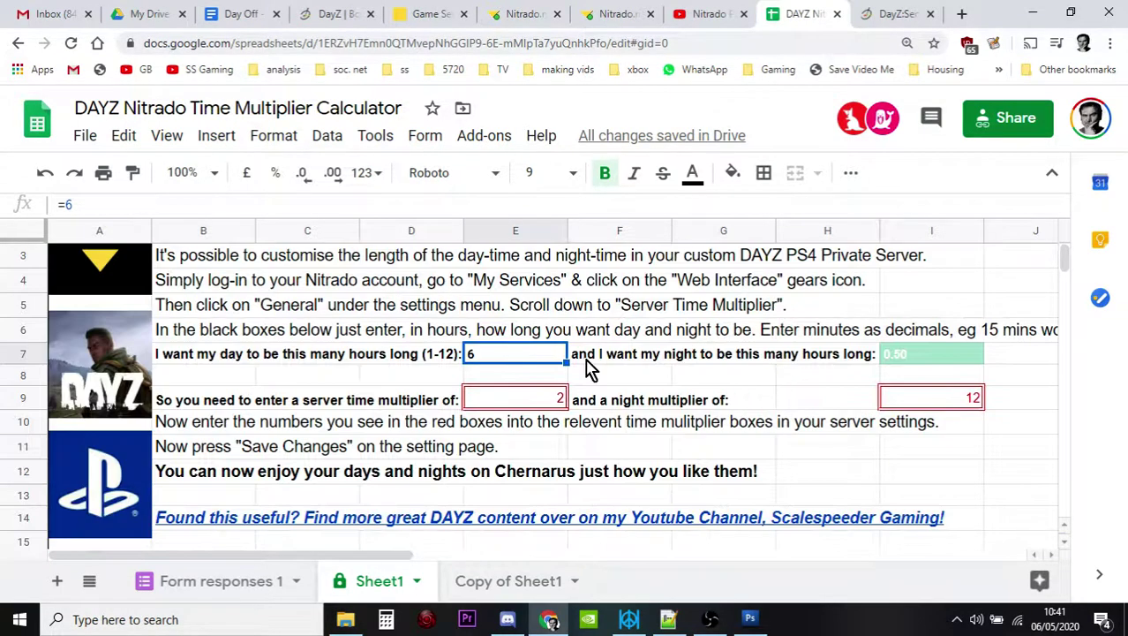
{"action": "scroll", "coordinate": [578, 362], "scroll_direction": "up", "scroll_amount": 1}
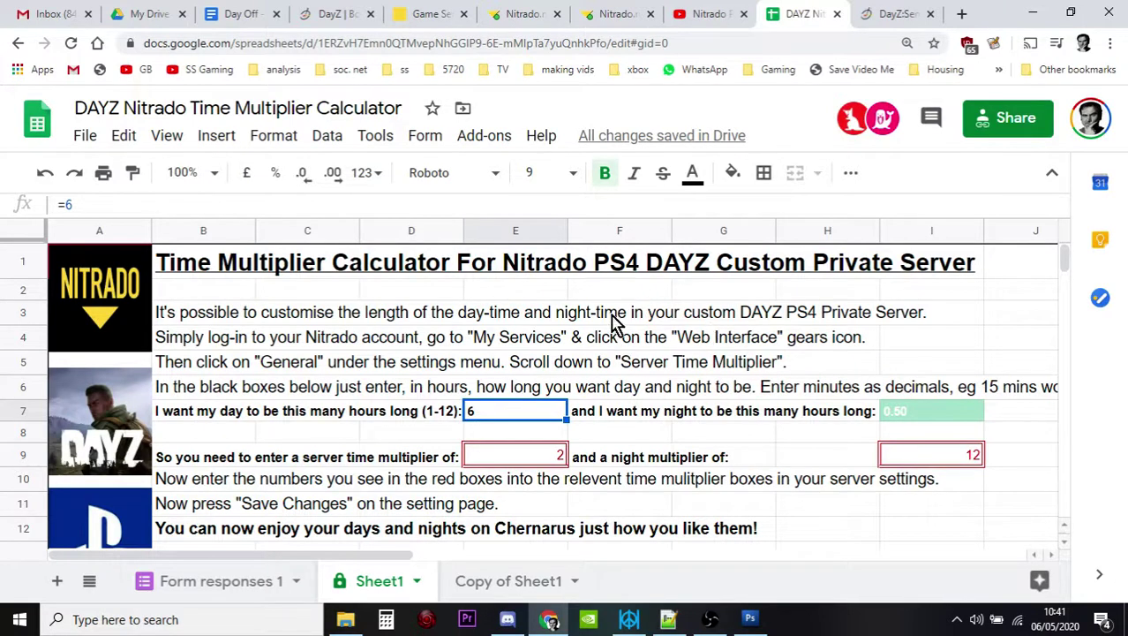
{"action": "scroll", "coordinate": [516, 386], "scroll_direction": "down", "scroll_amount": 1}
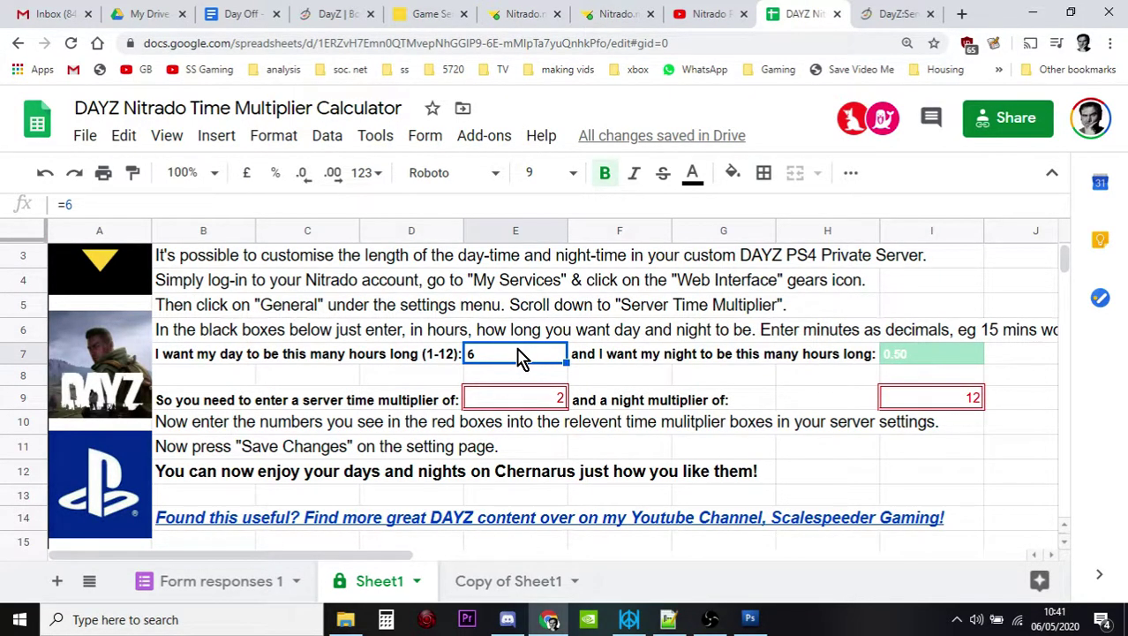
- Try a 12-hour day in E7 and a 3-hour night in I7, then check serverDZ.cfg
{"action": "key", "text": "Delete"}
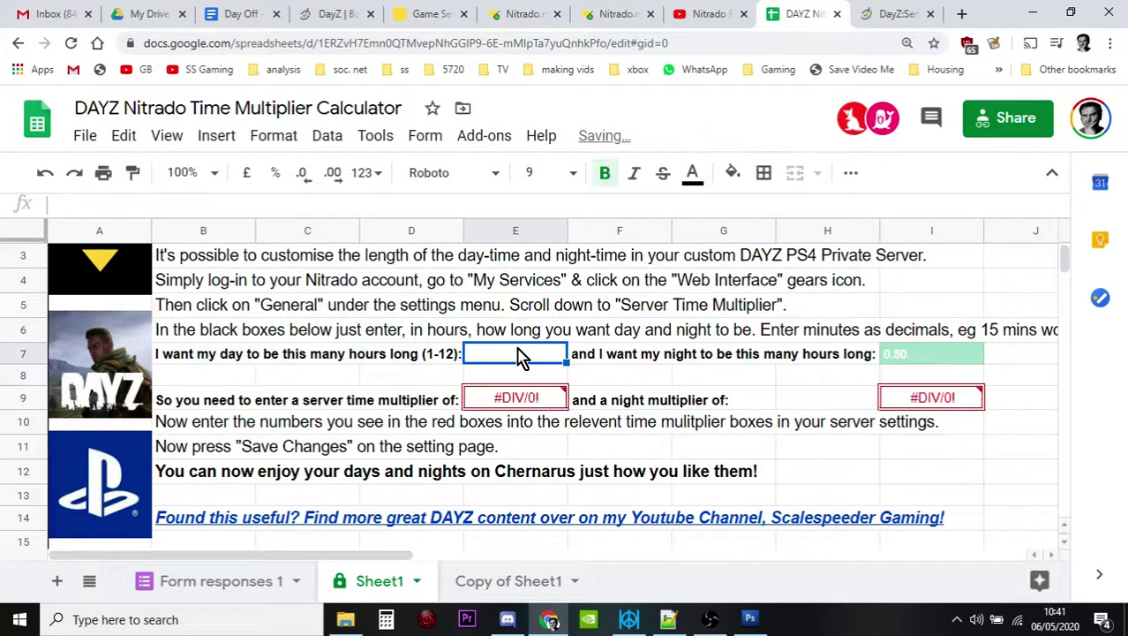
{"action": "type", "text": "12"}
{"action": "key", "text": "Return"}
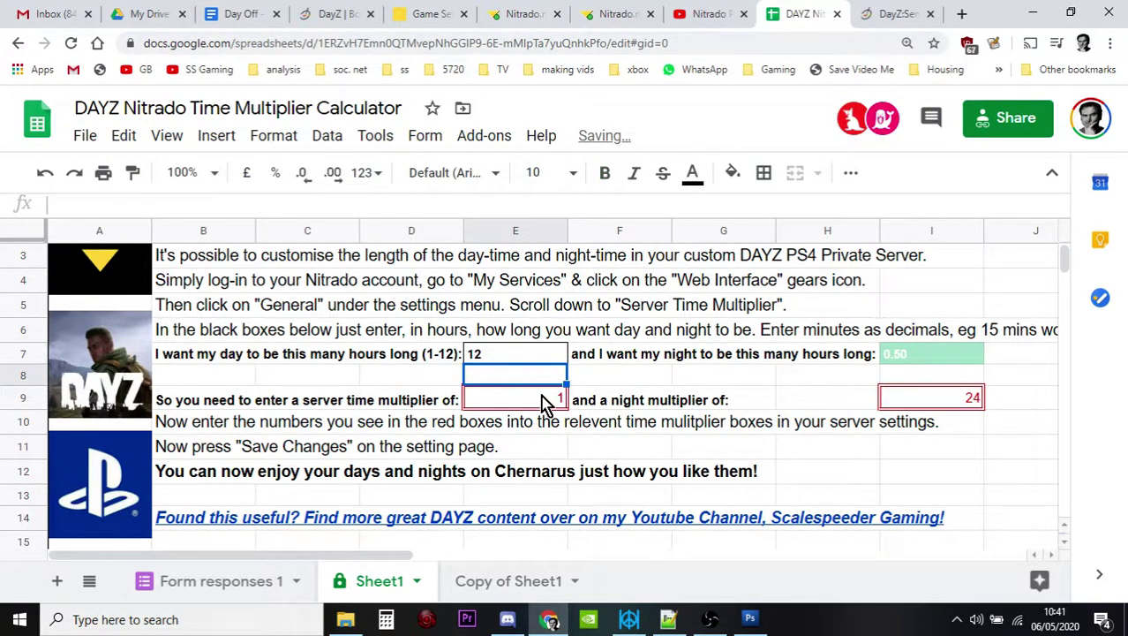
{"action": "left_click", "coordinate": [916, 356]}
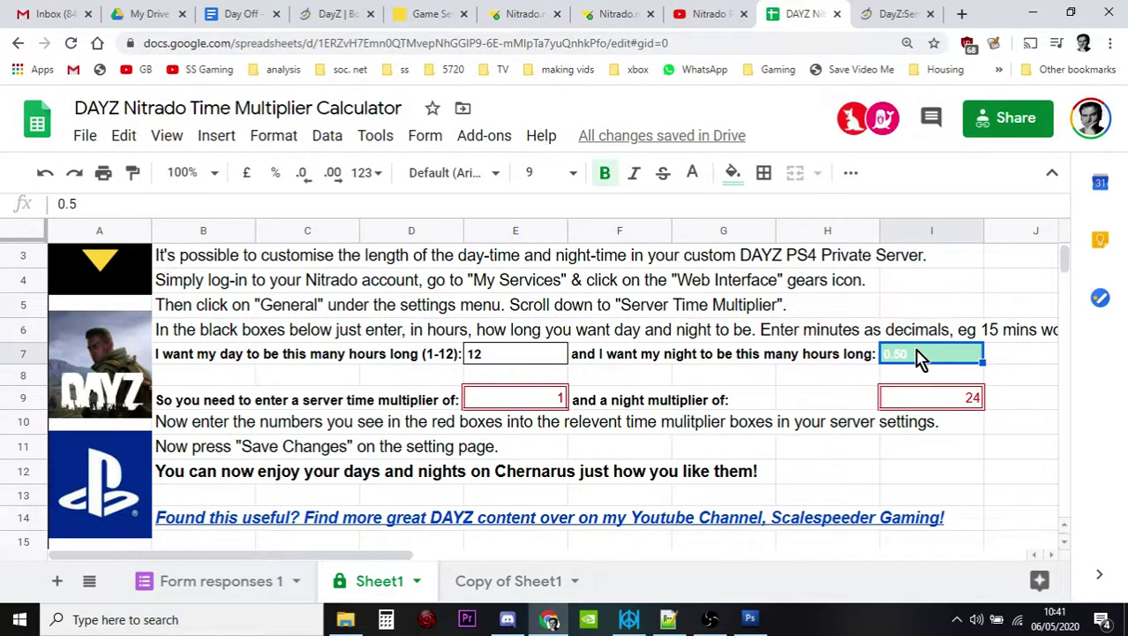
{"action": "type", "text": "3"}
{"action": "key", "text": "Return"}
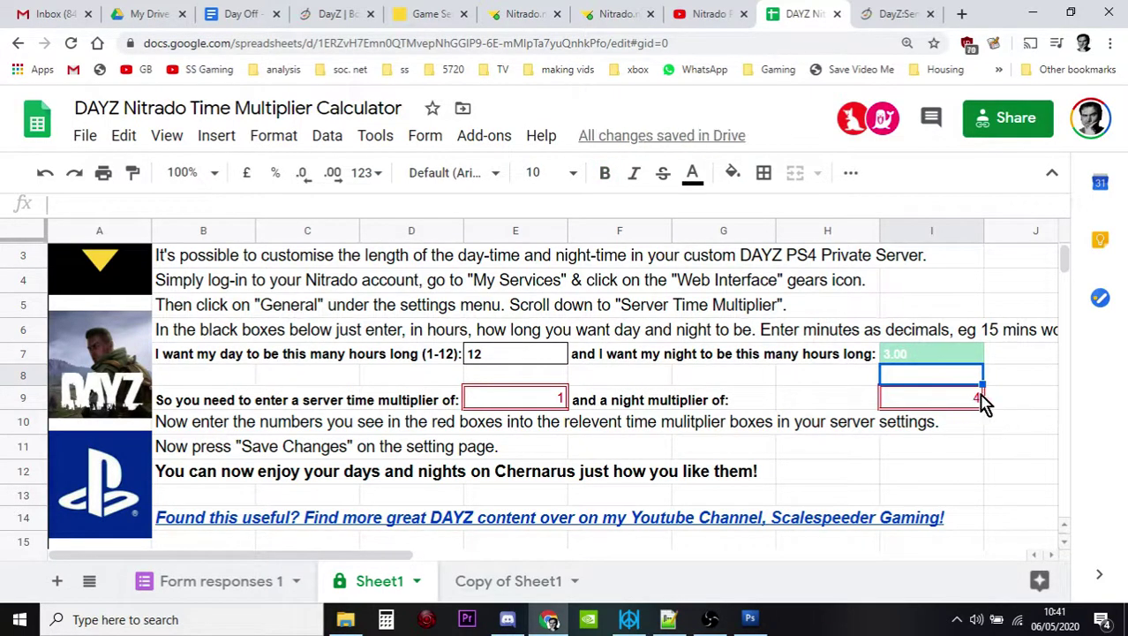
{"action": "left_click", "coordinate": [604, 16]}
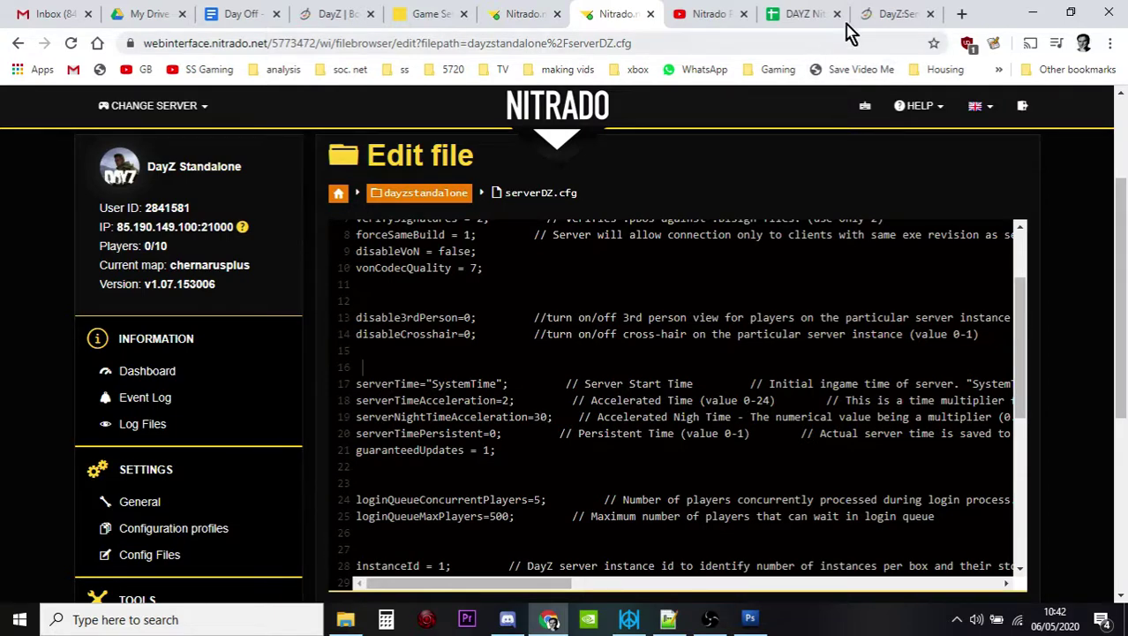
- Set a 4-hour day and 0.5-hour night, giving multipliers 3 and 8, then view serverDZ.cfg
{"action": "left_click", "coordinate": [811, 16]}
{"action": "left_click", "coordinate": [522, 354]}
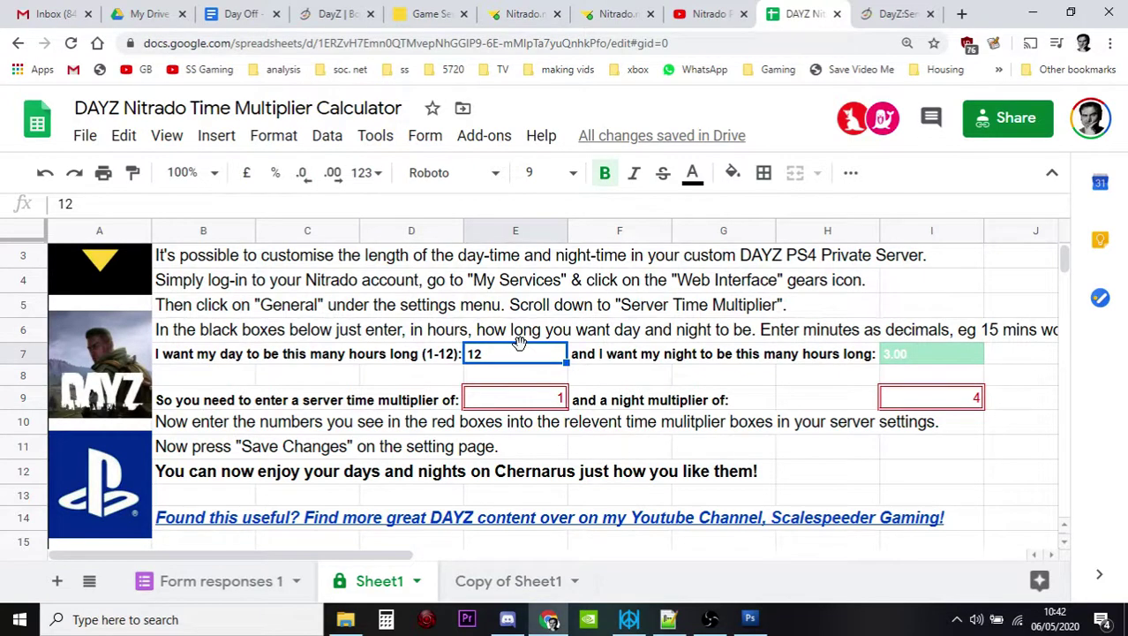
{"action": "type", "text": "4"}
{"action": "key", "text": "Return"}
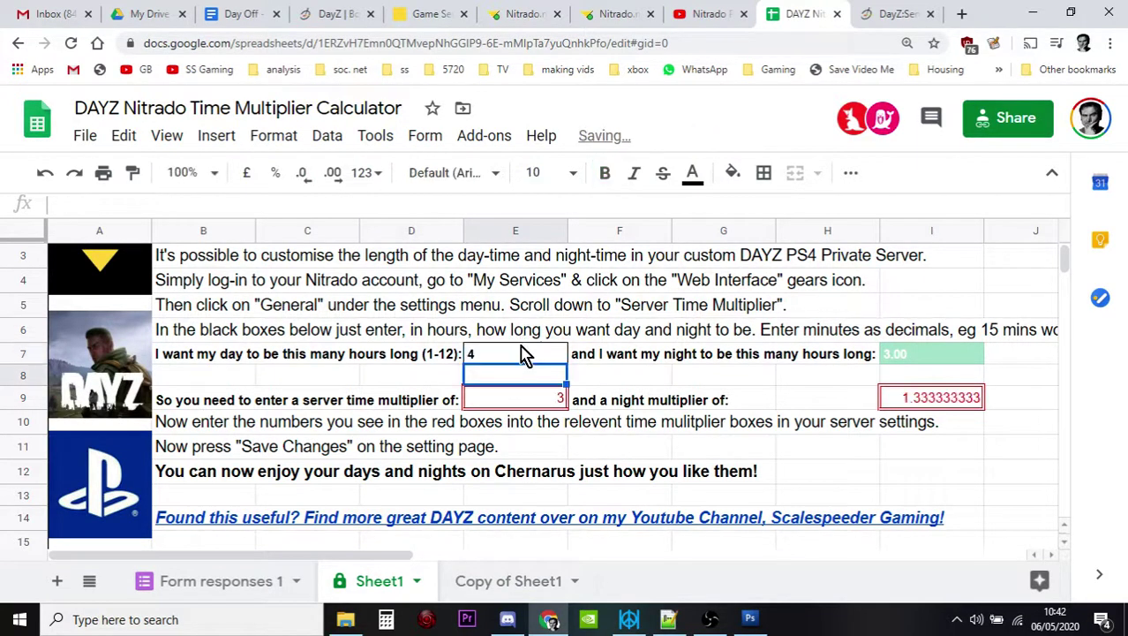
{"action": "left_click", "coordinate": [902, 358]}
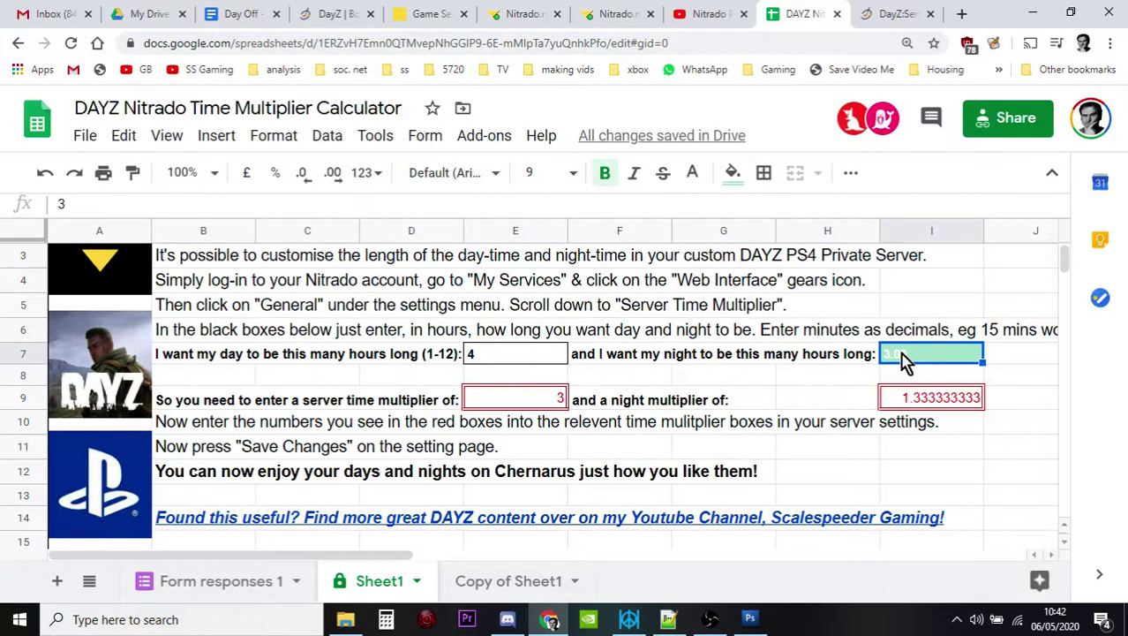
{"action": "type", "text": ".2"}
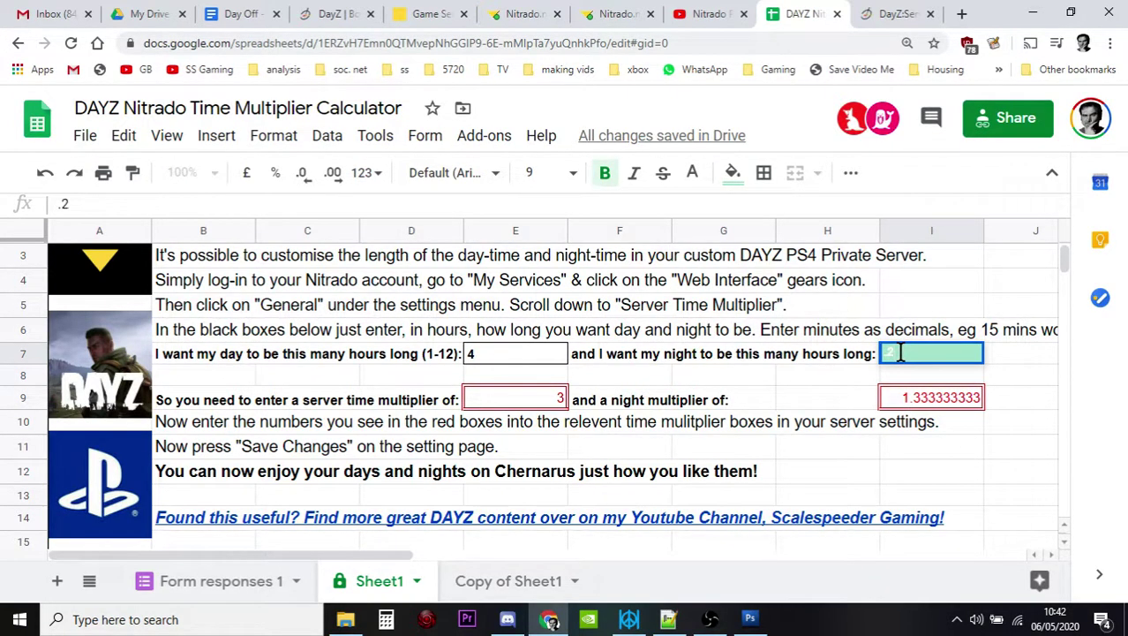
{"action": "key", "text": "BackSpace"}
{"action": "type", "text": "5"}
{"action": "key", "text": "Return"}
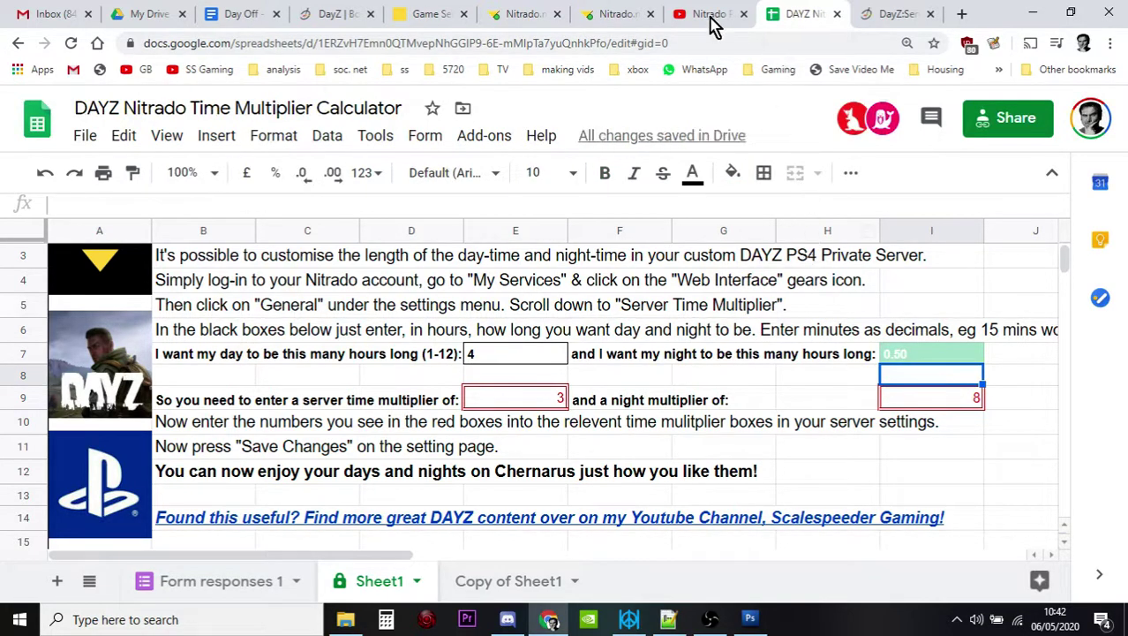
{"action": "left_click", "coordinate": [614, 14]}
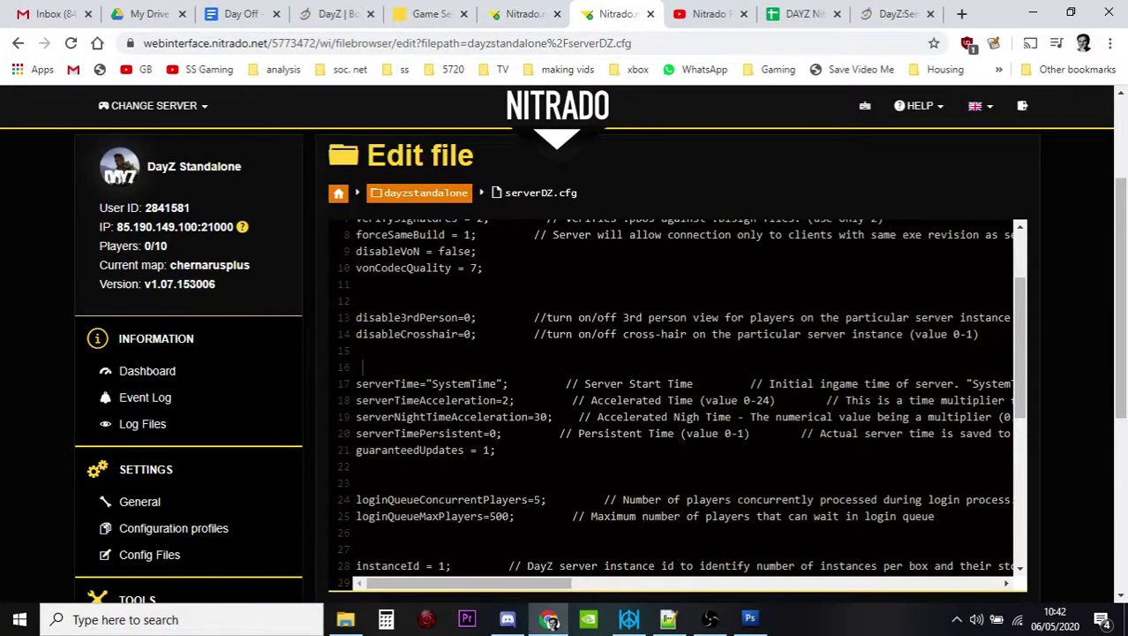
- Enter a 6-hour day in E7 and 0.25-hour night in I7, giving multipliers 2 and 24
{"action": "left_click", "coordinate": [874, 16]}
{"action": "left_click", "coordinate": [797, 14]}
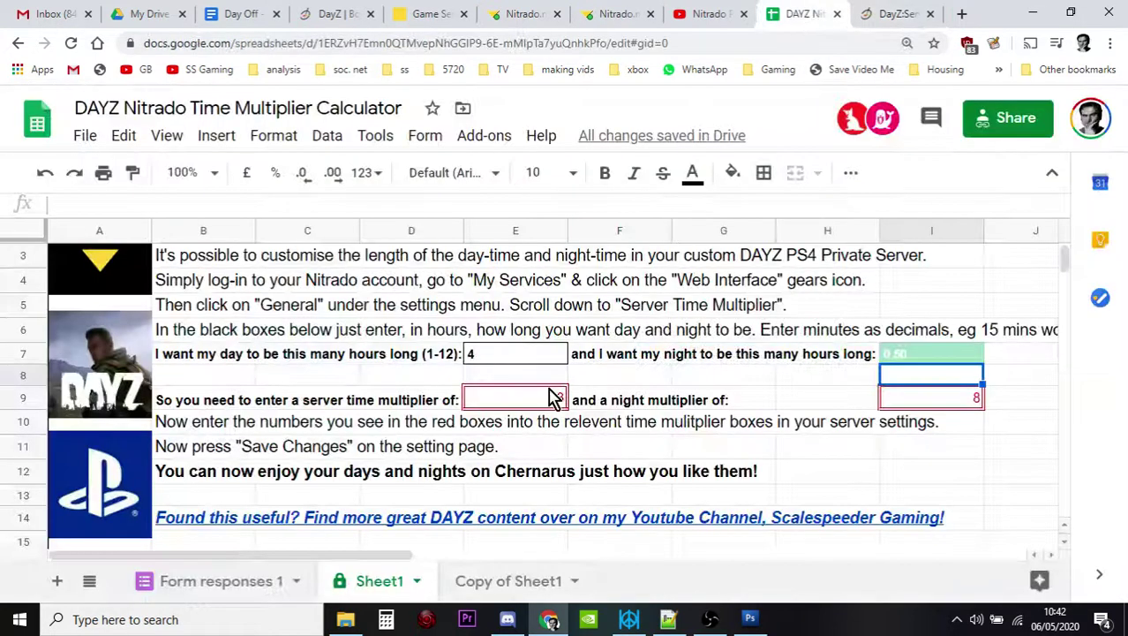
{"action": "left_click", "coordinate": [487, 358]}
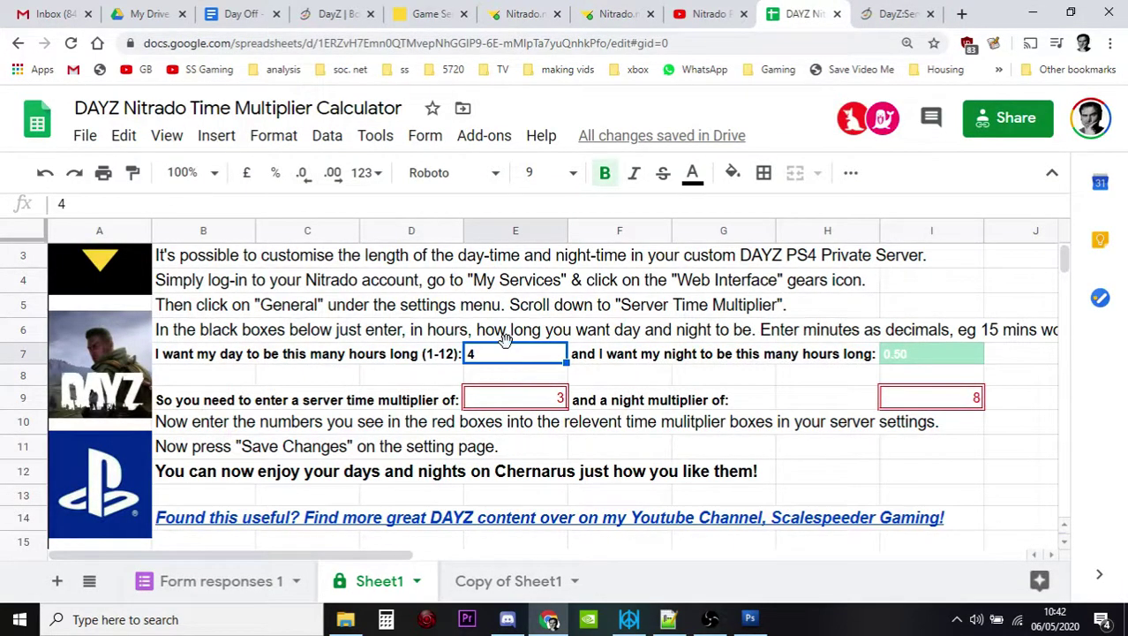
{"action": "type", "text": "6"}
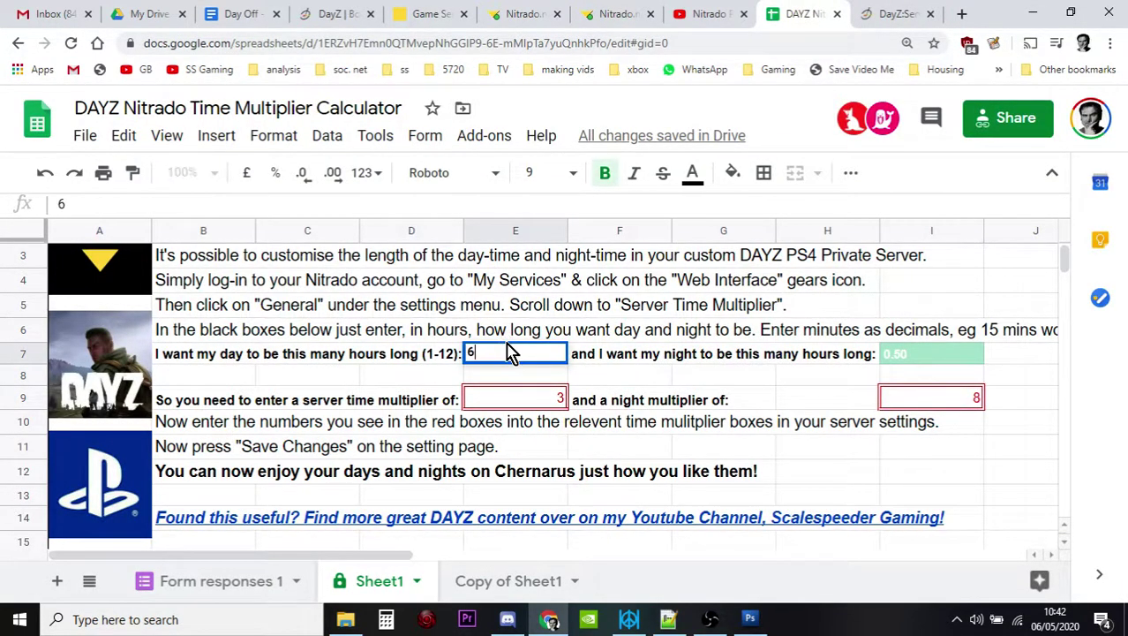
{"action": "key", "text": "Return"}
{"action": "left_click", "coordinate": [940, 356]}
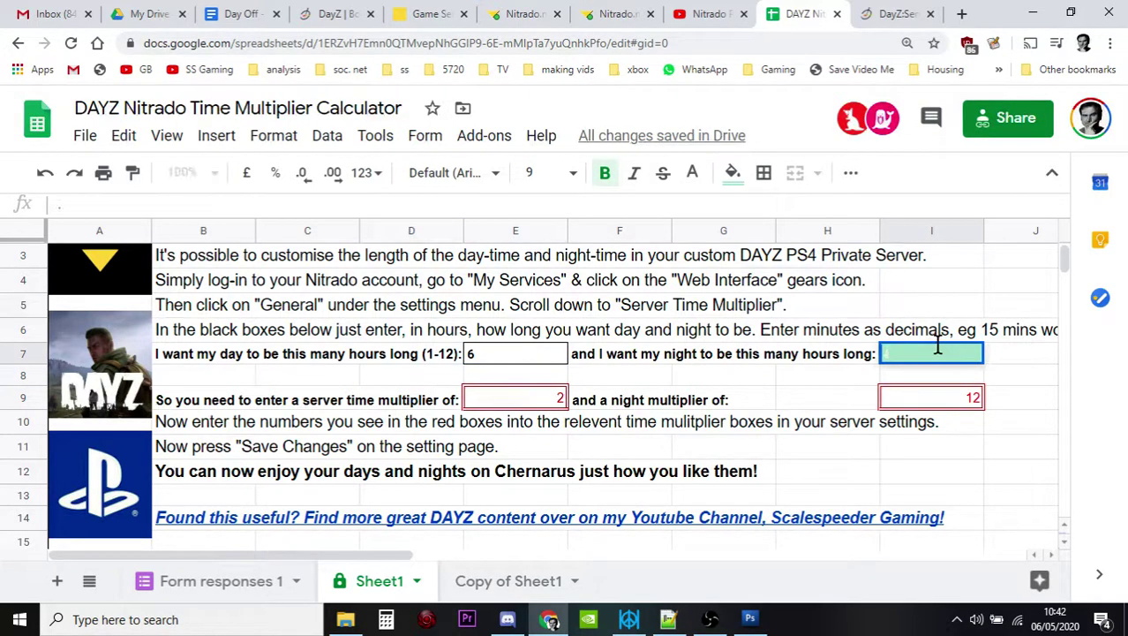
{"action": "type", "text": ".25"}
{"action": "key", "text": "Return"}
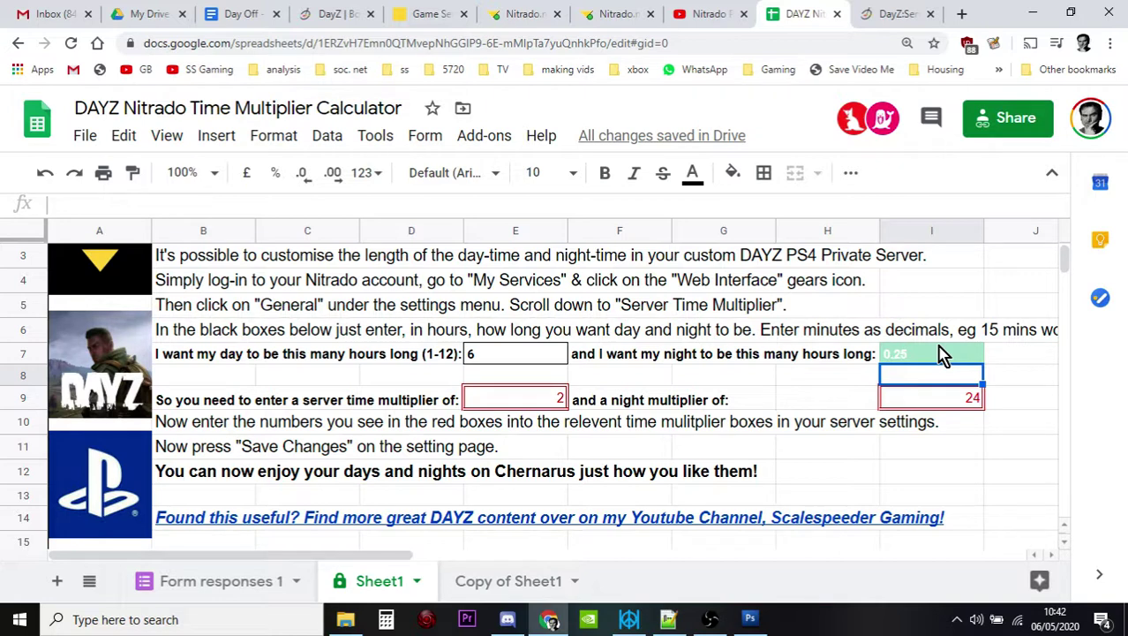
- Look over the serverDZ.cfg time settings, then go to the server Dashboard
{"action": "left_click", "coordinate": [600, 16]}
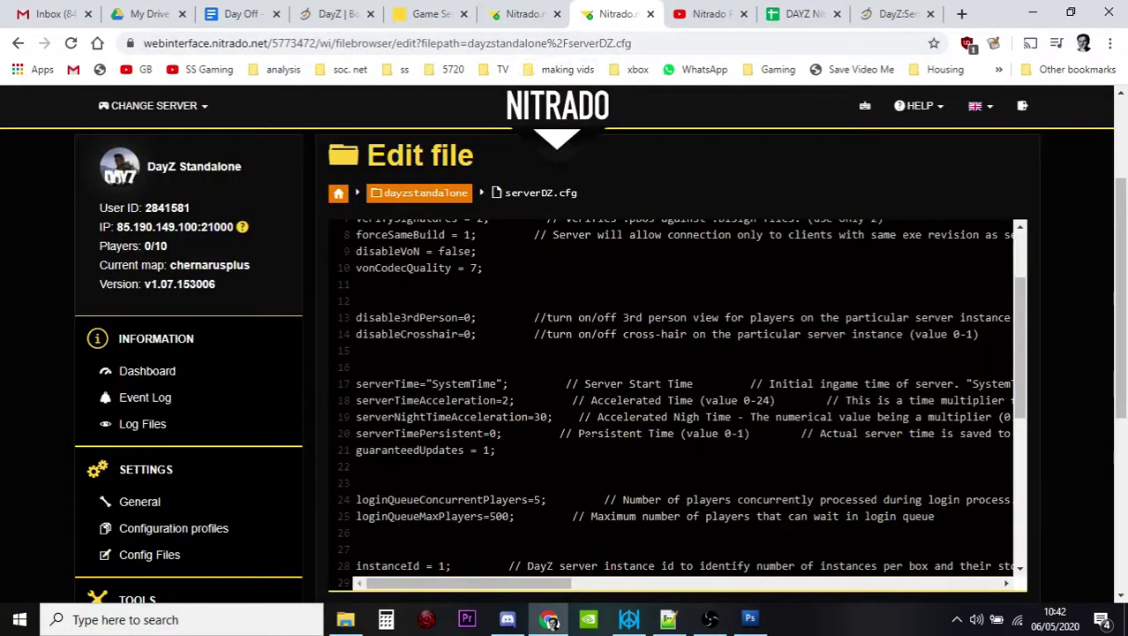
{"action": "scroll", "coordinate": [1114, 364], "scroll_direction": "down", "scroll_amount": 5}
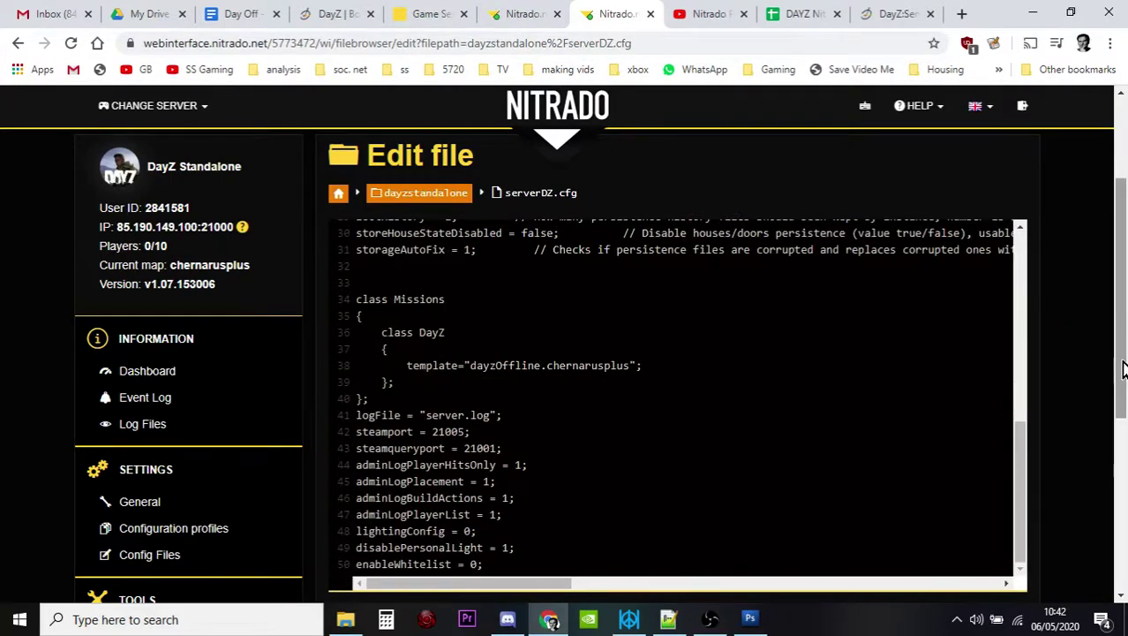
{"action": "scroll", "coordinate": [1117, 371], "scroll_direction": "down", "scroll_amount": 2}
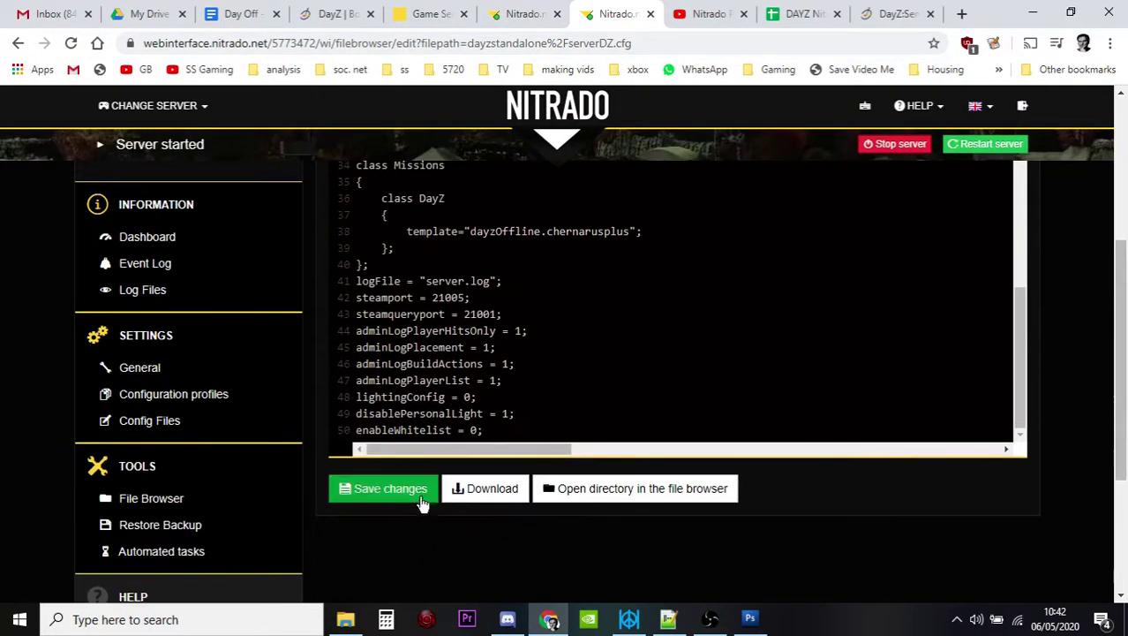
{"action": "scroll", "coordinate": [1126, 401], "scroll_direction": "up", "scroll_amount": 1}
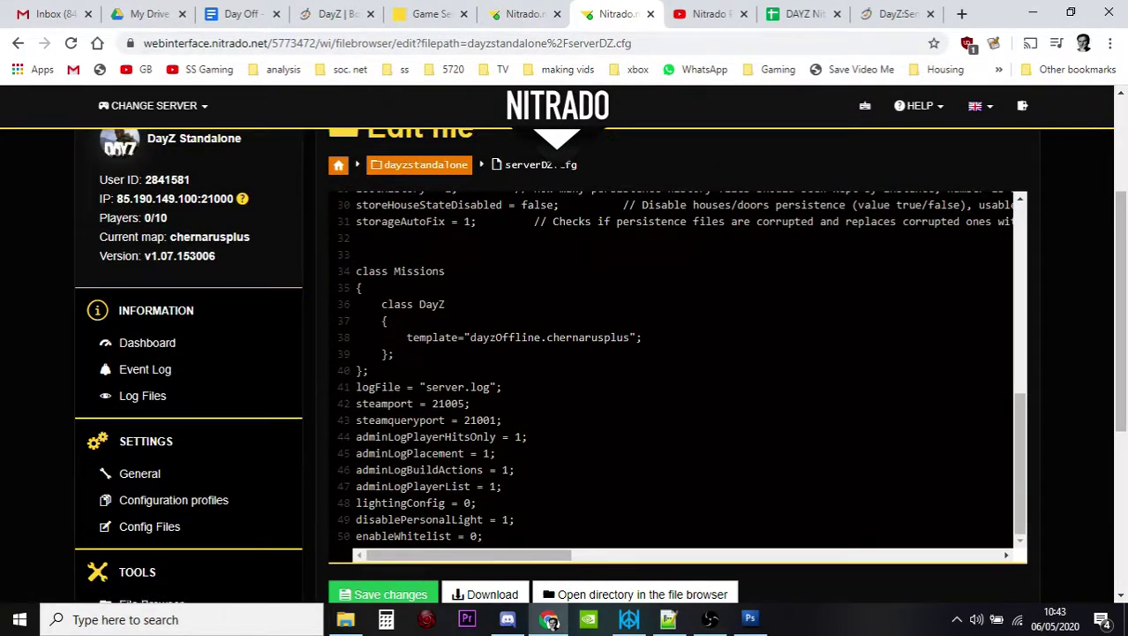
{"action": "left_click", "coordinate": [146, 342]}
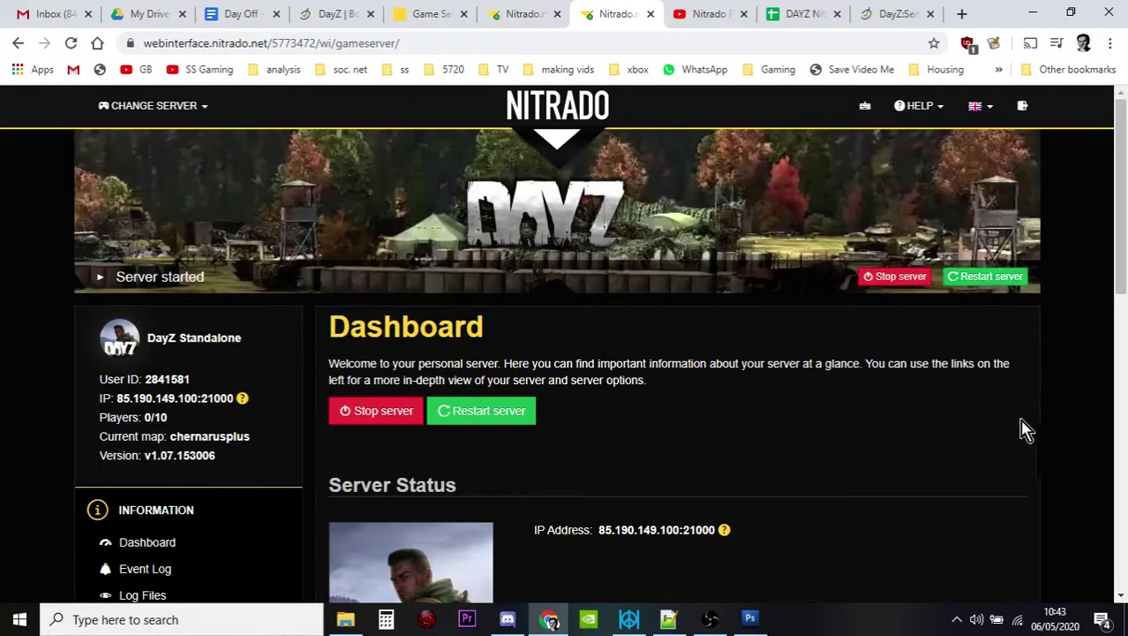
{"action": "scroll", "coordinate": [1011, 446], "scroll_direction": "down", "scroll_amount": 2}
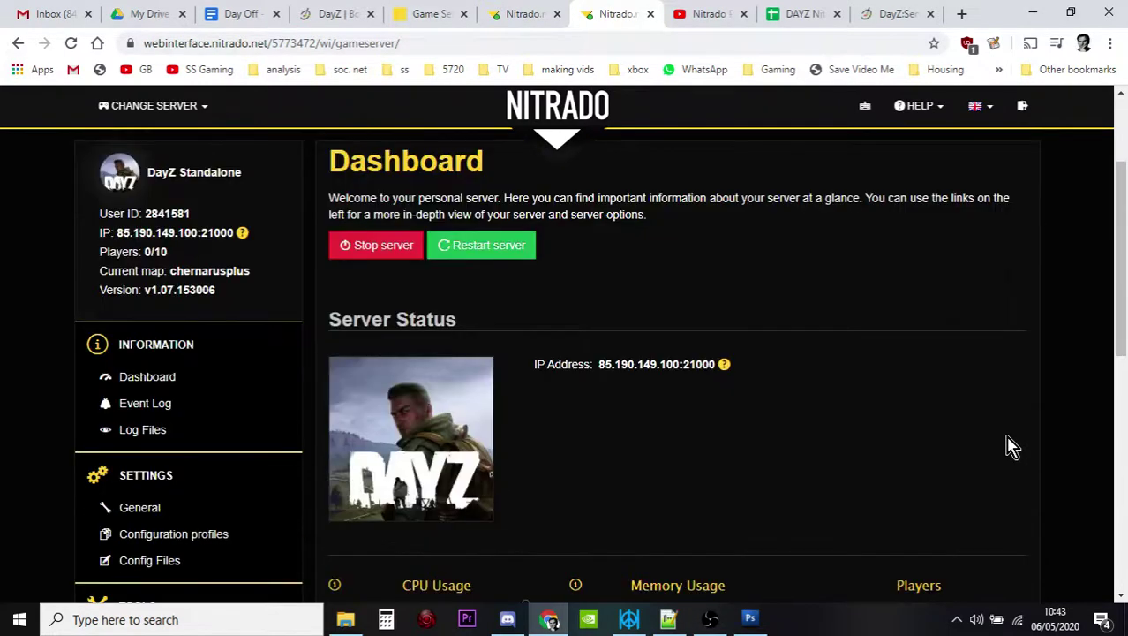